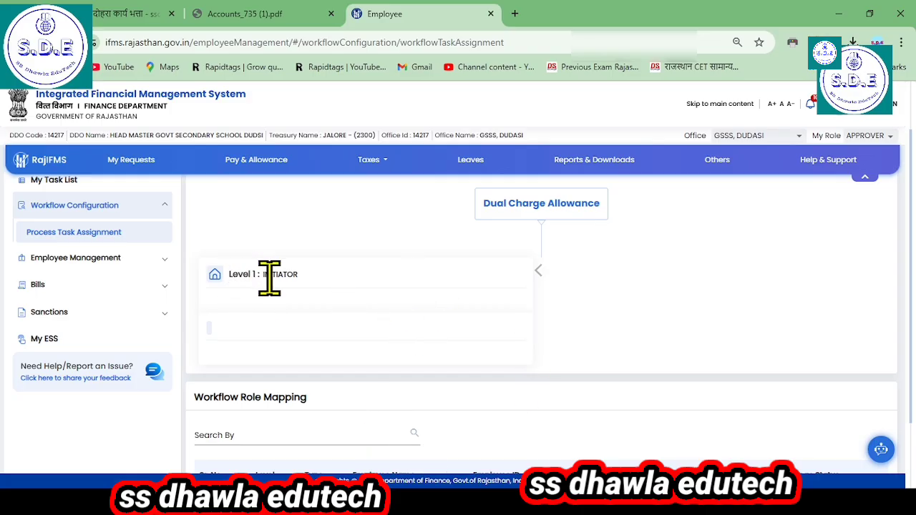
Step: Open the Dual Charge Bills auto-process page from the dual charge section of the bills
scroll(491, 388, down, 2)
scroll(495, 378, up, 1)
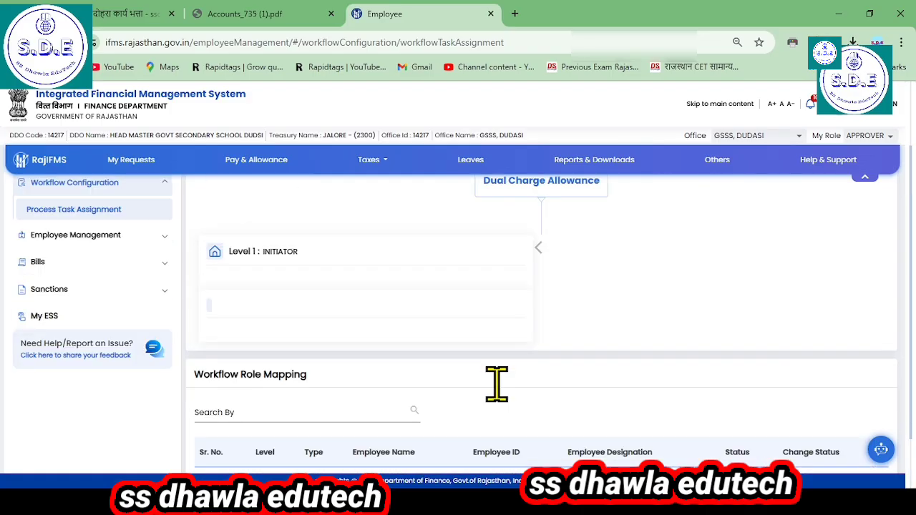
scroll(530, 322, up, 2)
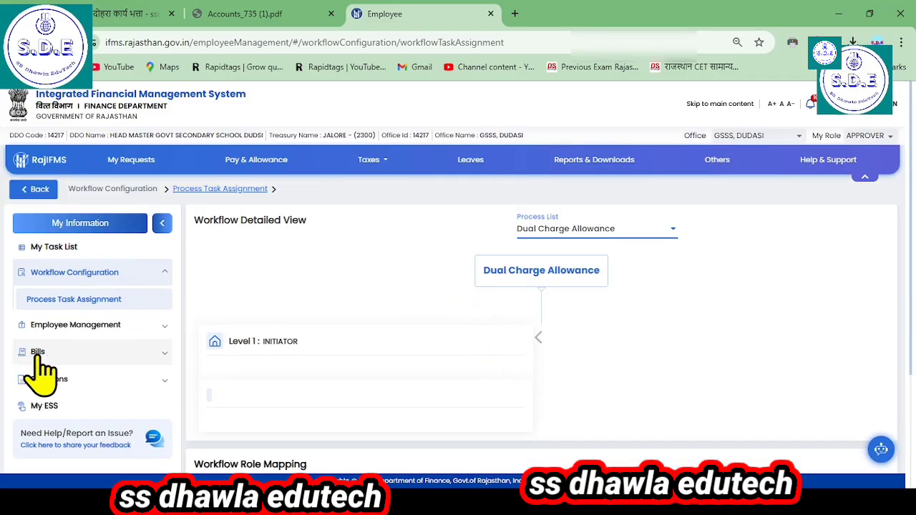
scroll(40, 372, down, 1)
click(39, 304)
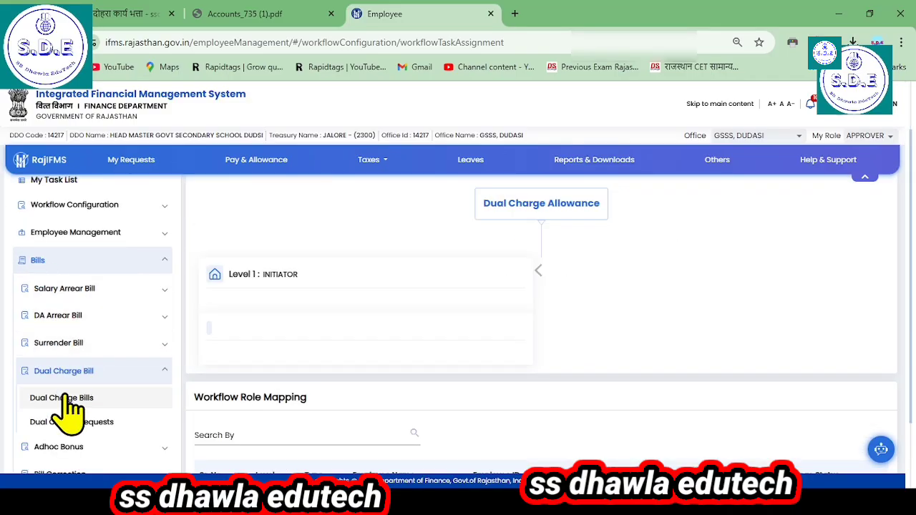
click(62, 398)
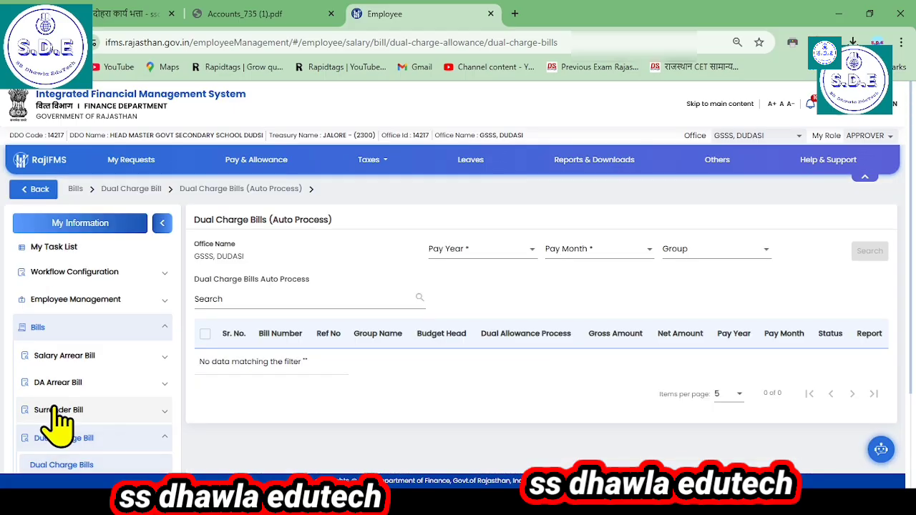
Step: Search the dual charge bills for pay year 2024-2025, pay month OCTOBER-2024 and group GOVT. SECONDARY SCHOOL, DUDSI
click(458, 257)
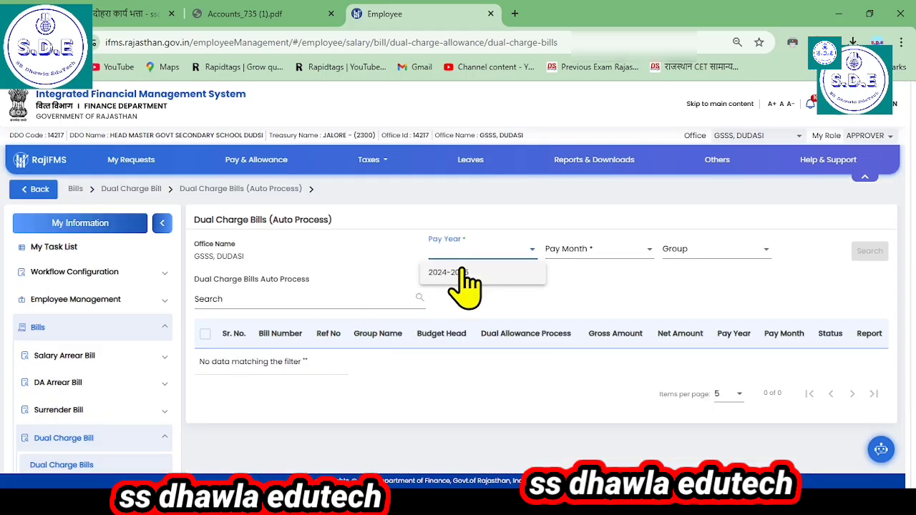
click(458, 274)
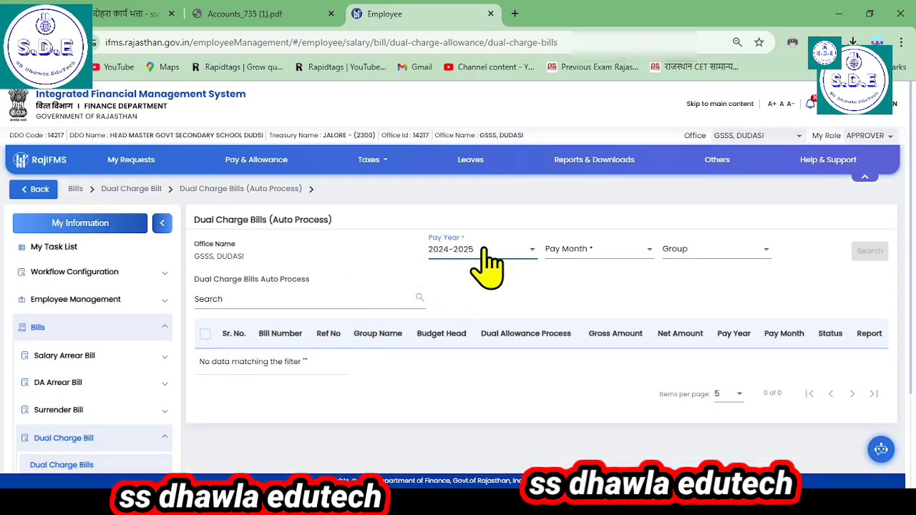
click(574, 251)
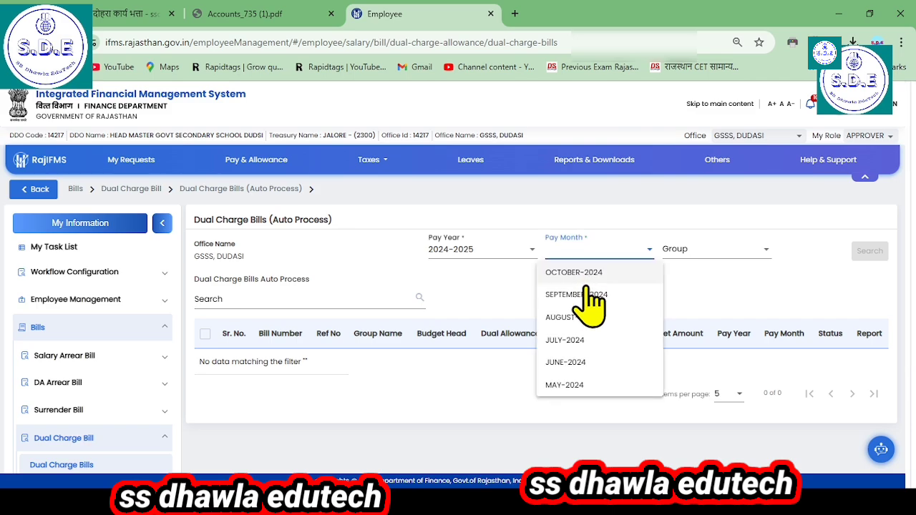
click(574, 272)
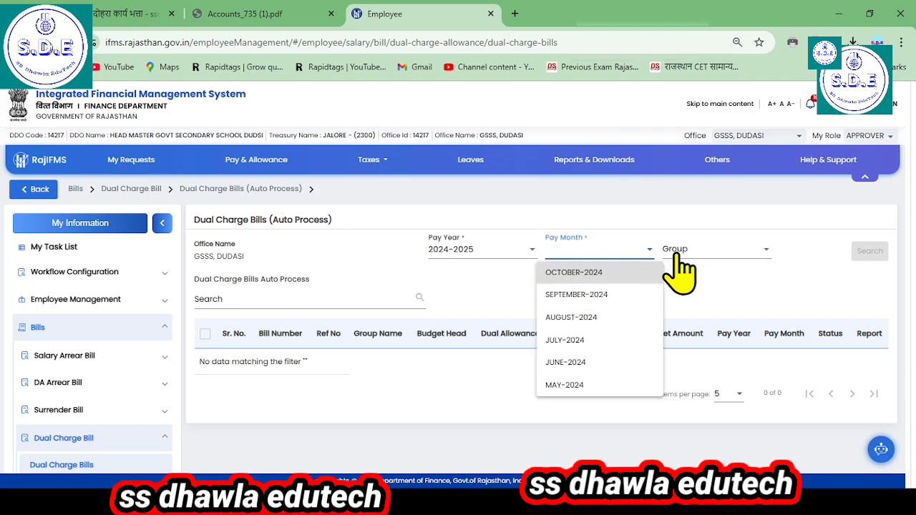
click(679, 253)
click(679, 255)
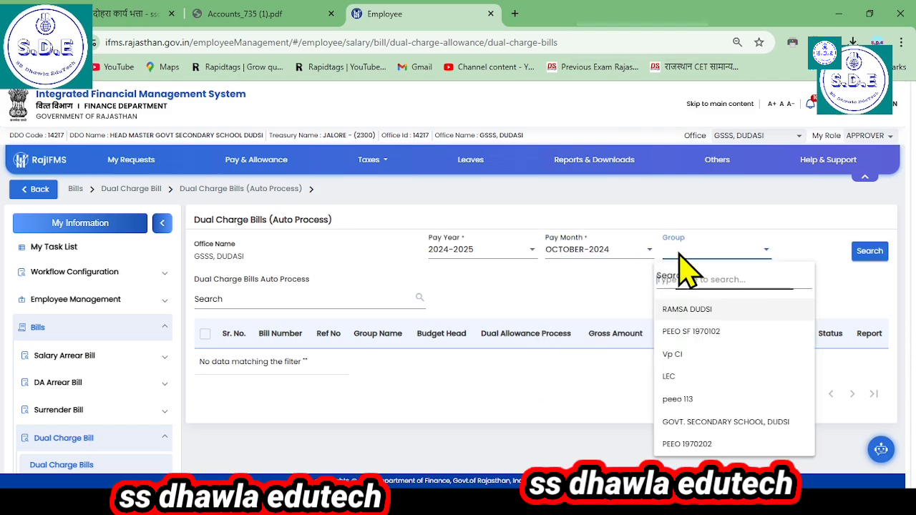
click(726, 421)
click(868, 251)
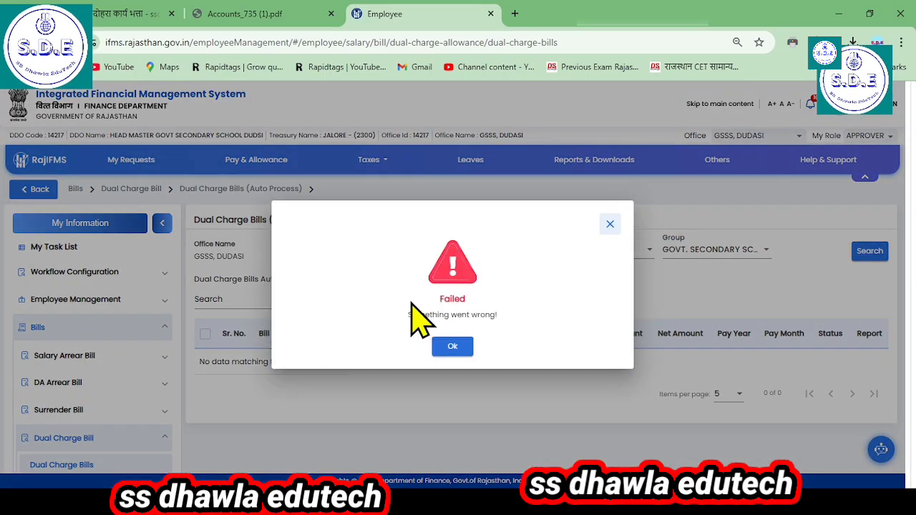
click(451, 349)
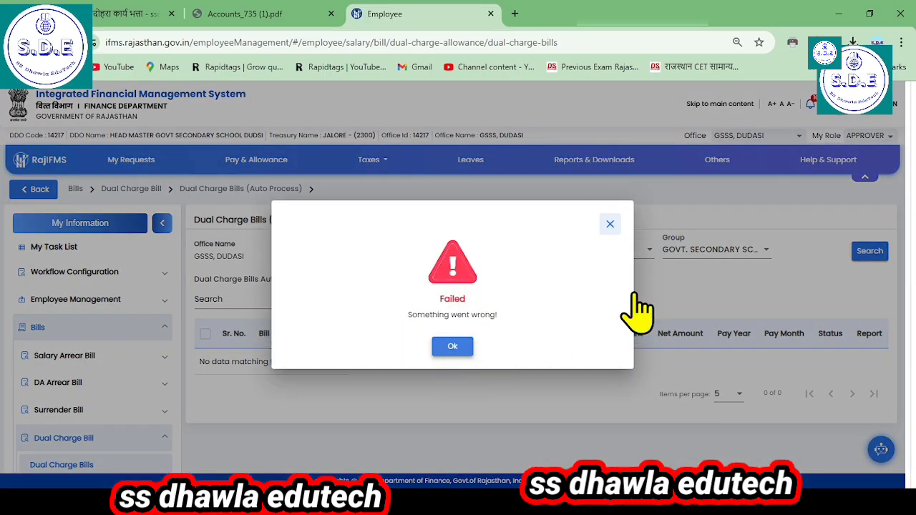
scroll(139, 364, down, 2)
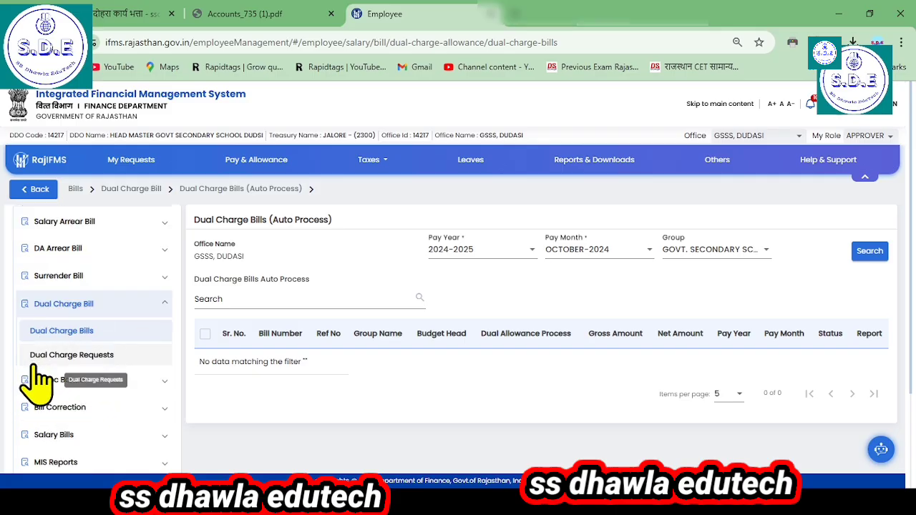
click(80, 361)
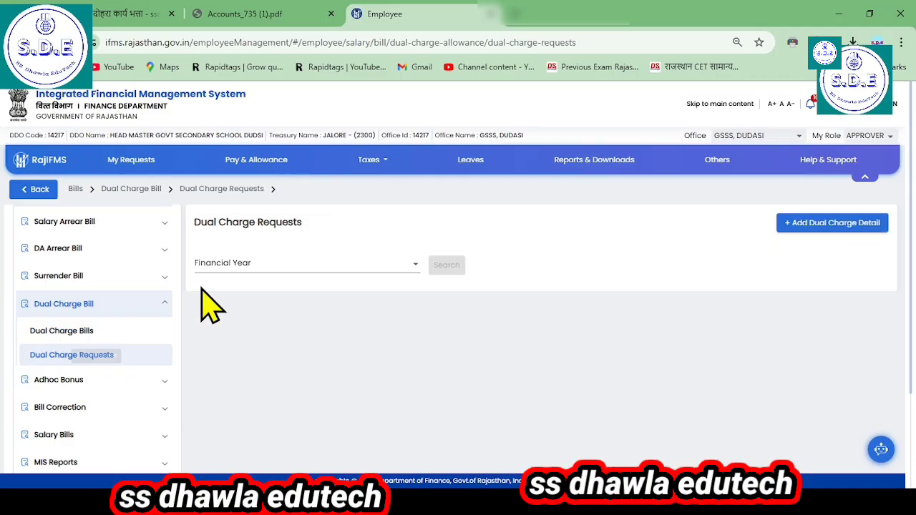
click(230, 269)
click(231, 286)
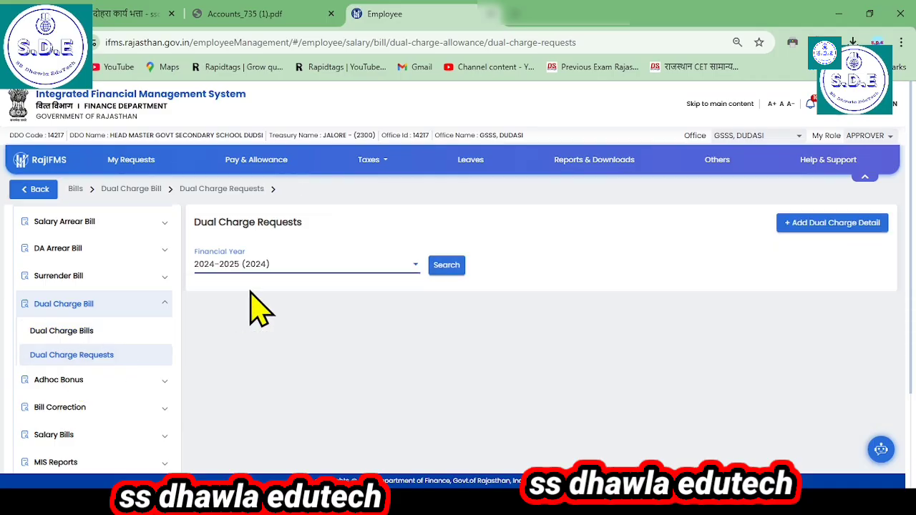
click(446, 266)
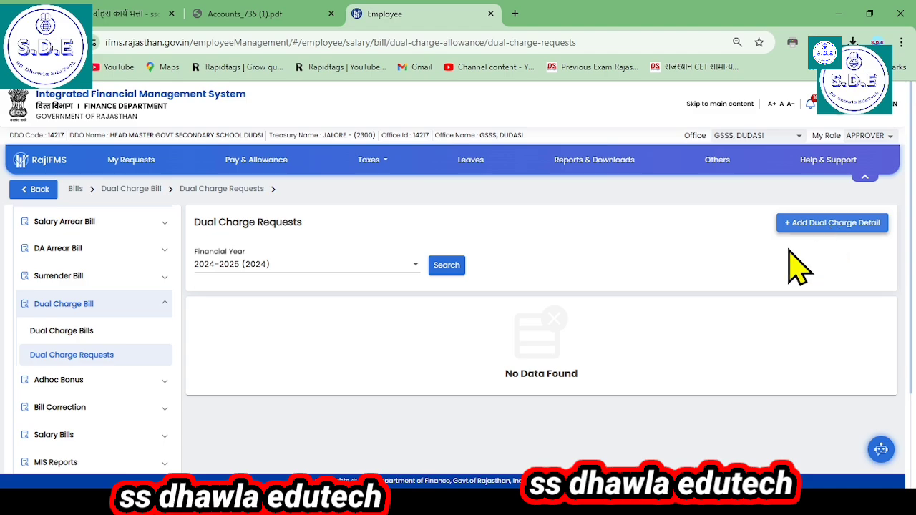
Step: Start adding a dual charge detail and set the employee list to 100 items per page
click(836, 224)
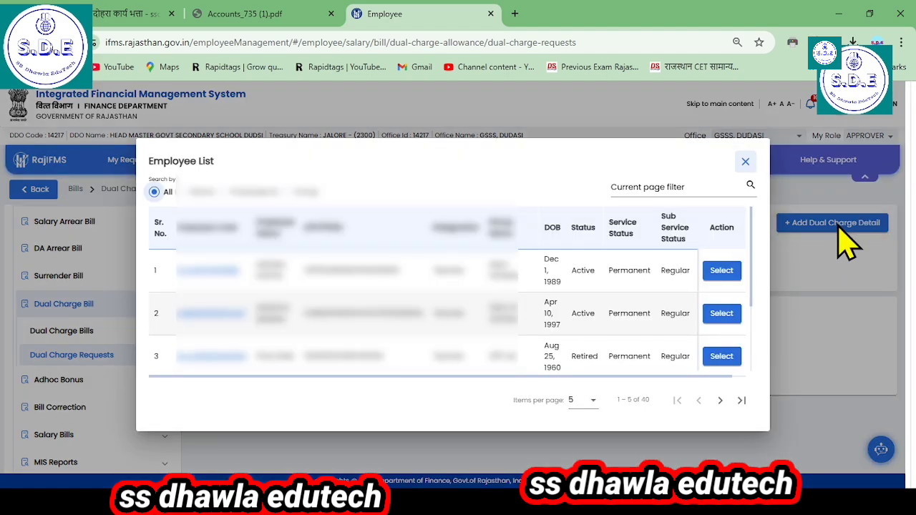
scroll(296, 282, down, 2)
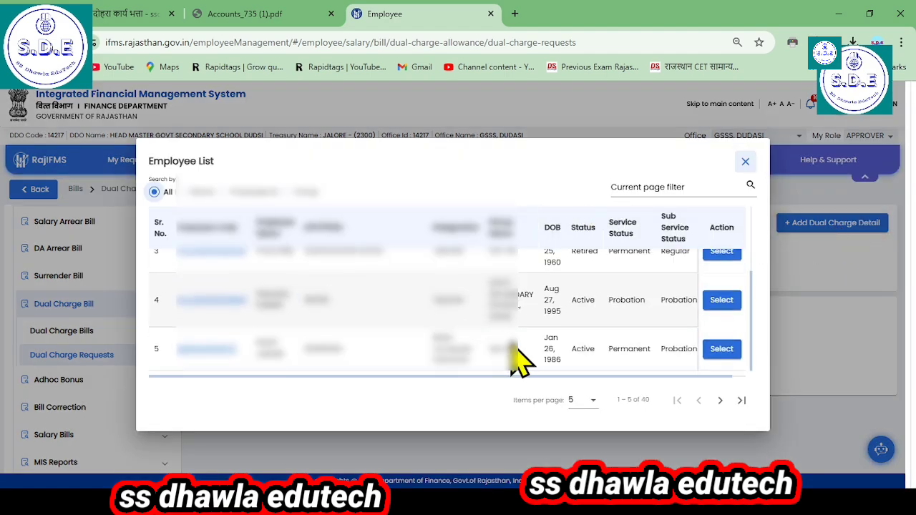
click(573, 395)
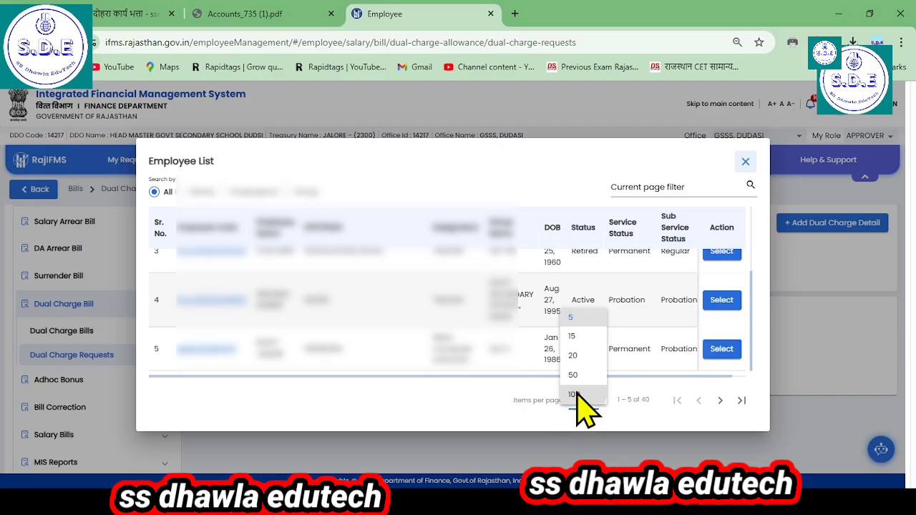
click(578, 395)
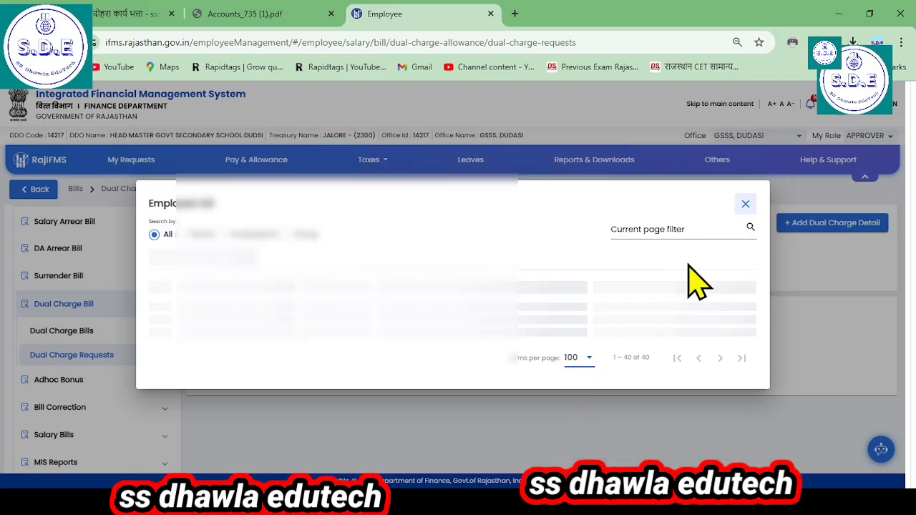
Step: Search the employee list by the employee's name and select the matching employee for the dual charge request
click(172, 192)
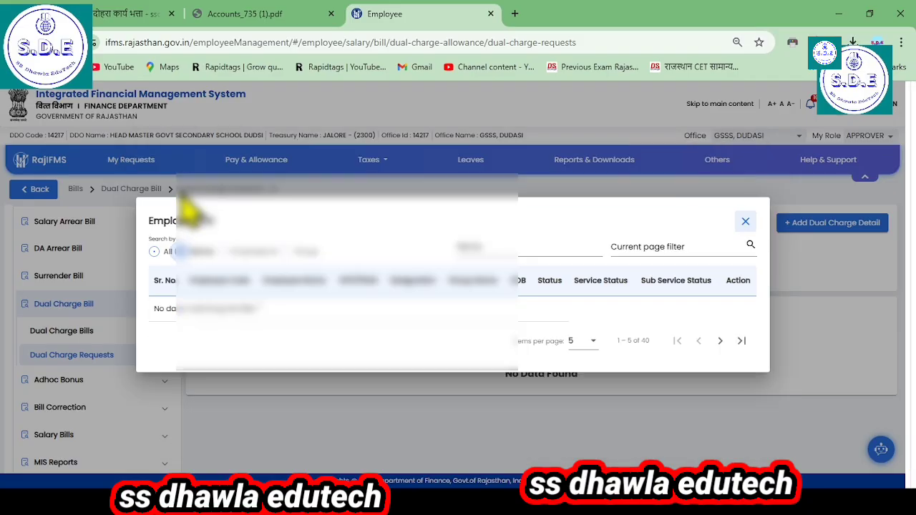
click(509, 250)
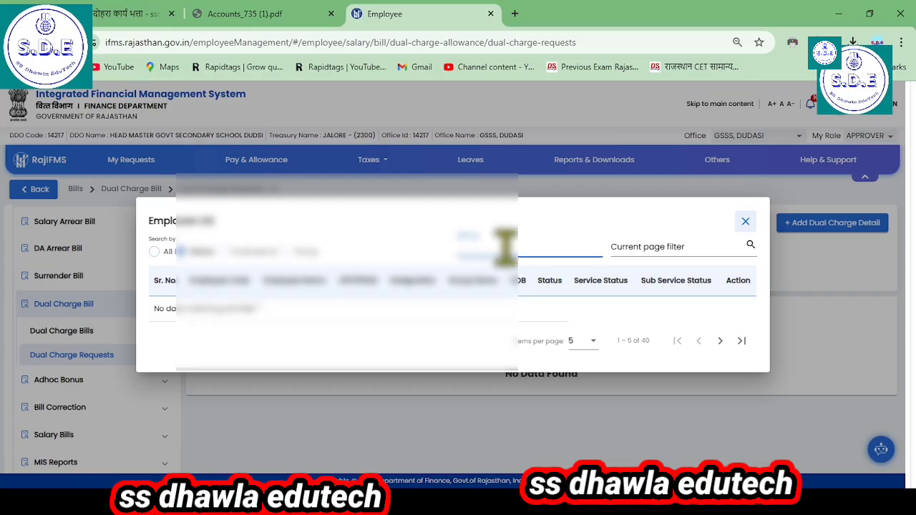
text(s)
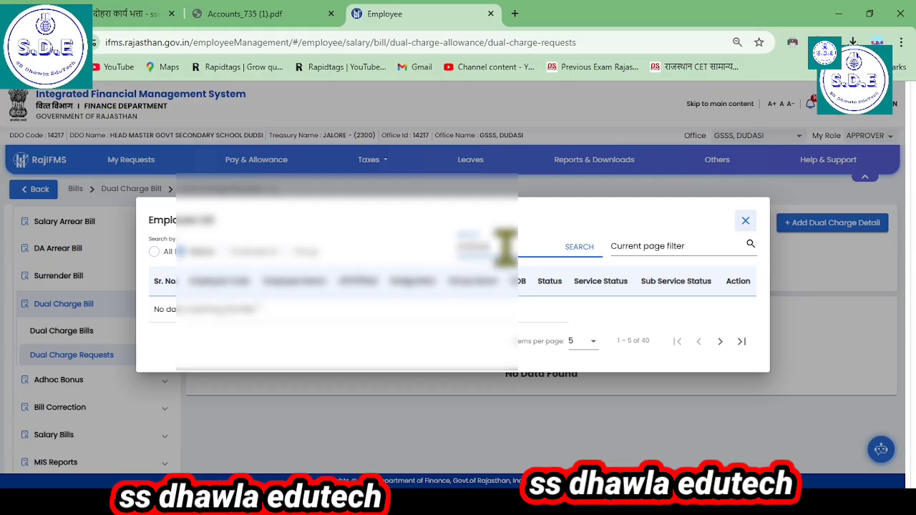
click(581, 247)
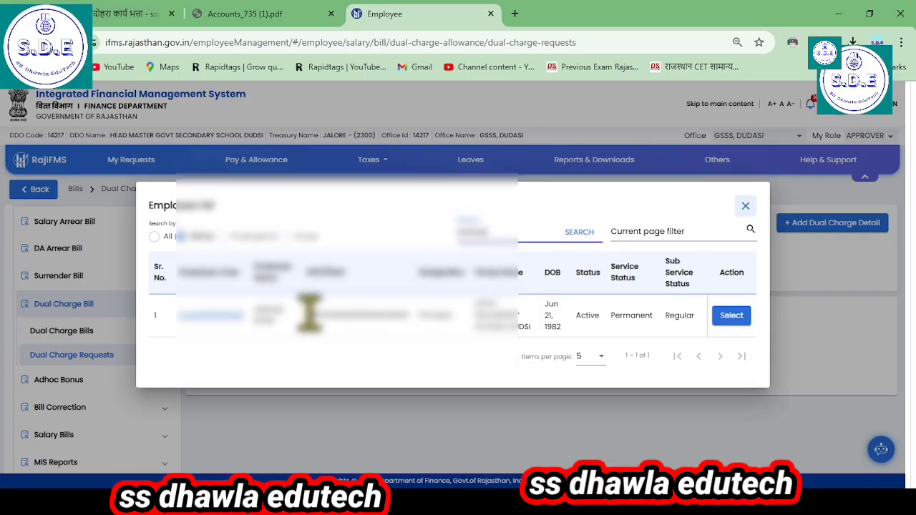
click(731, 315)
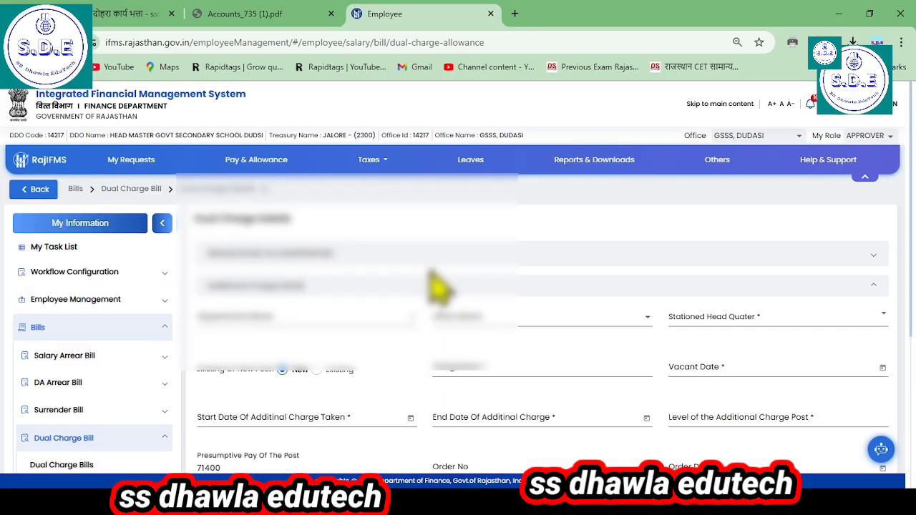
Step: Set the additional charge's department to College Education Department, Jaipur(15) and its office to Kota (327)
scroll(337, 271, down, 1)
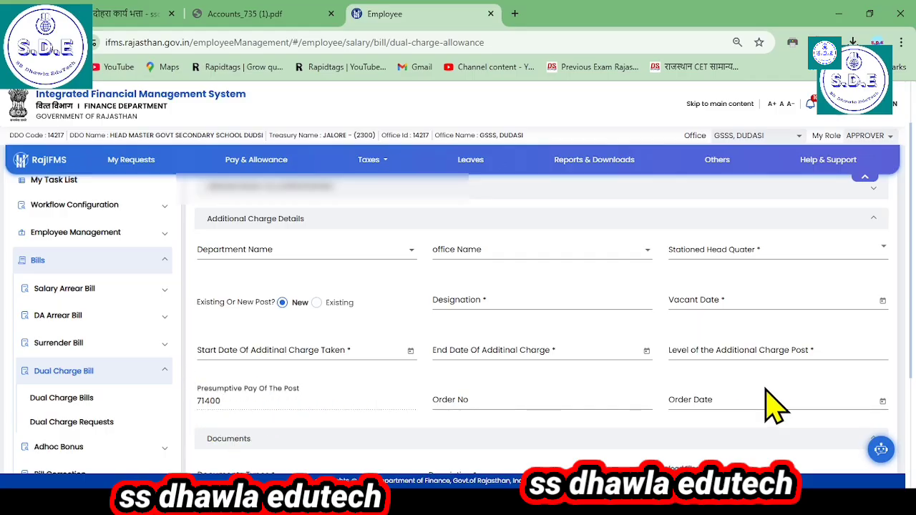
scroll(770, 404, down, 2)
scroll(501, 372, down, 1)
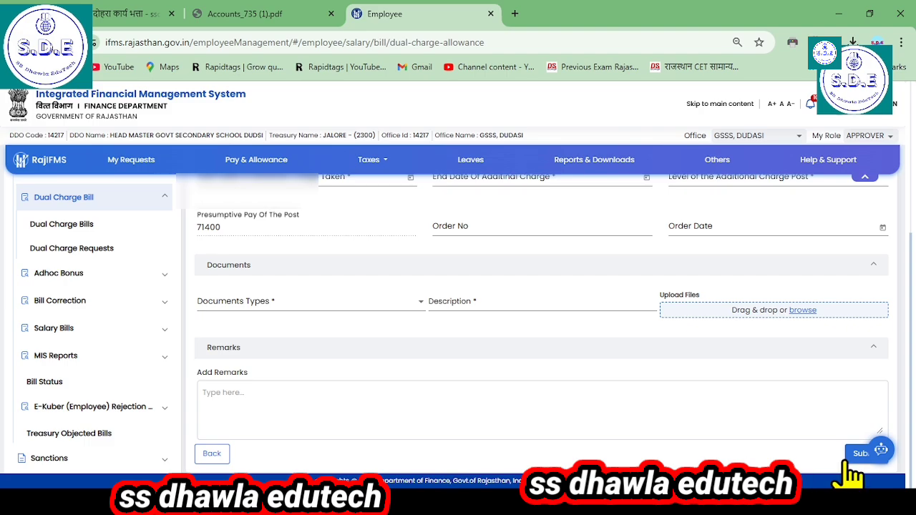
scroll(823, 458, up, 4)
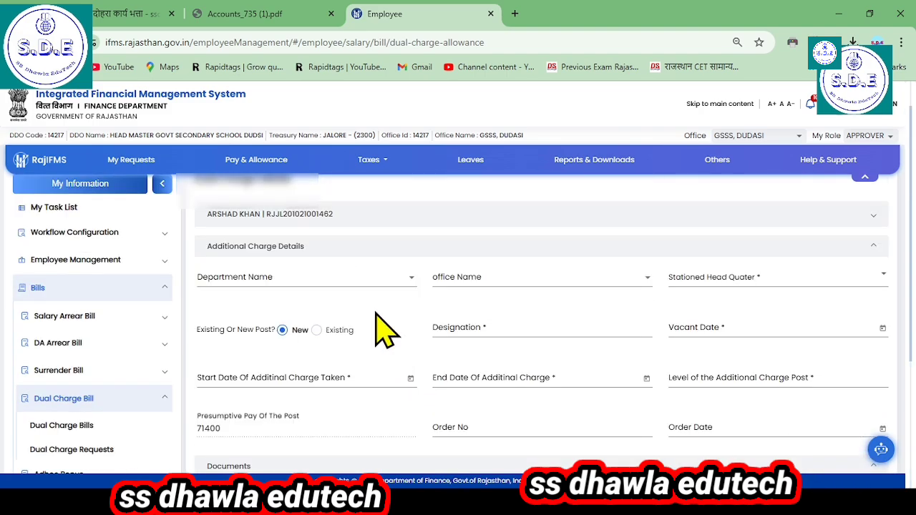
scroll(384, 329, down, 1)
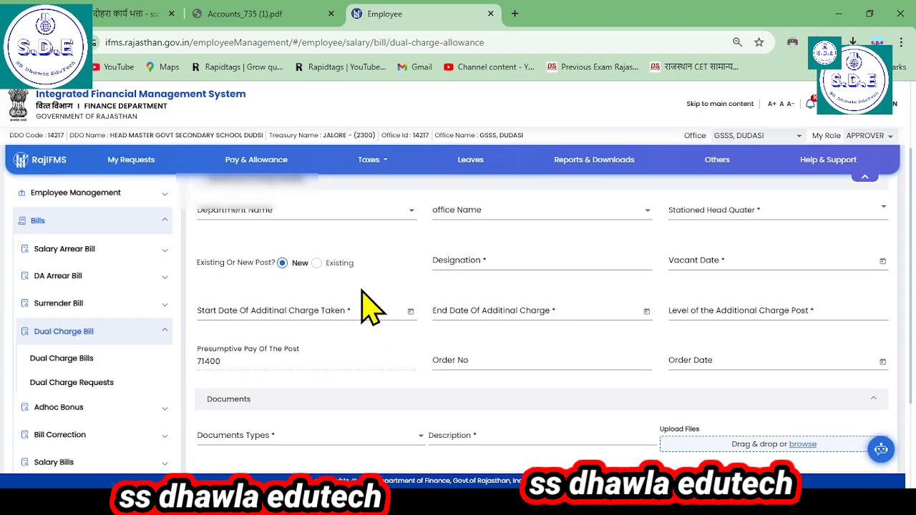
click(255, 216)
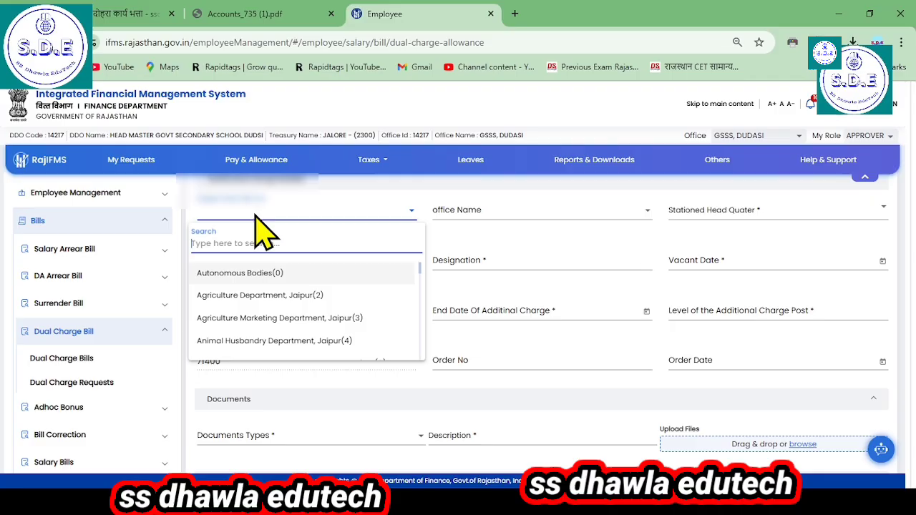
text(edu)
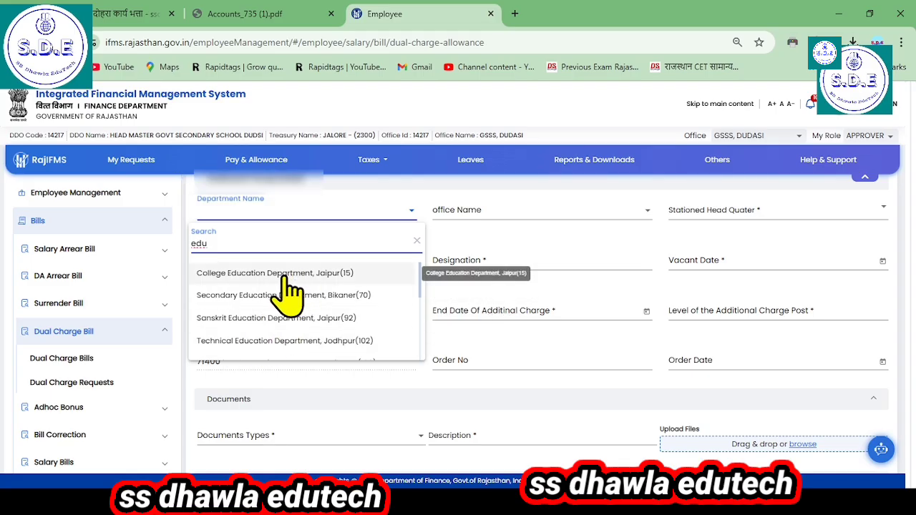
click(236, 267)
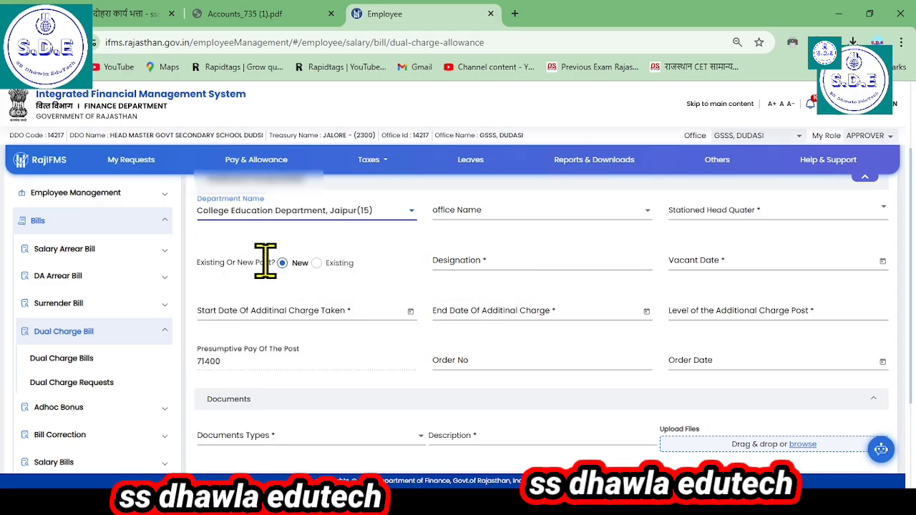
click(479, 211)
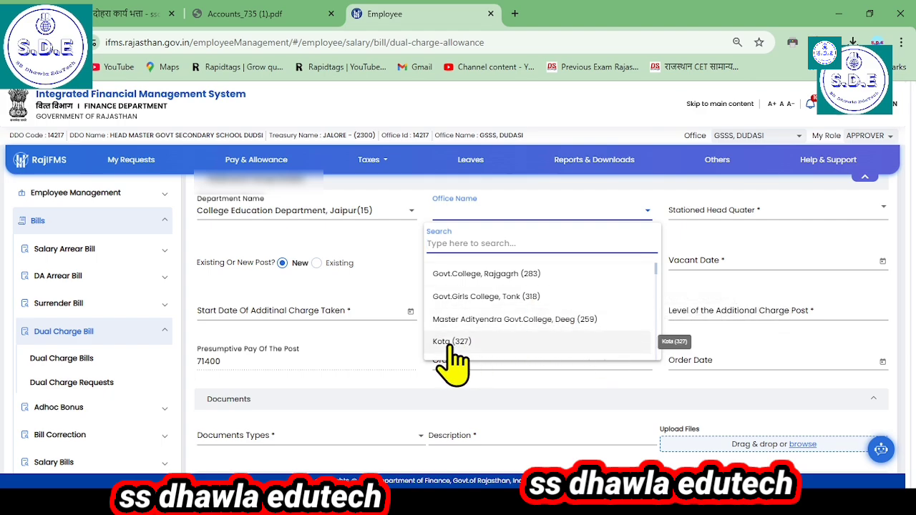
click(473, 342)
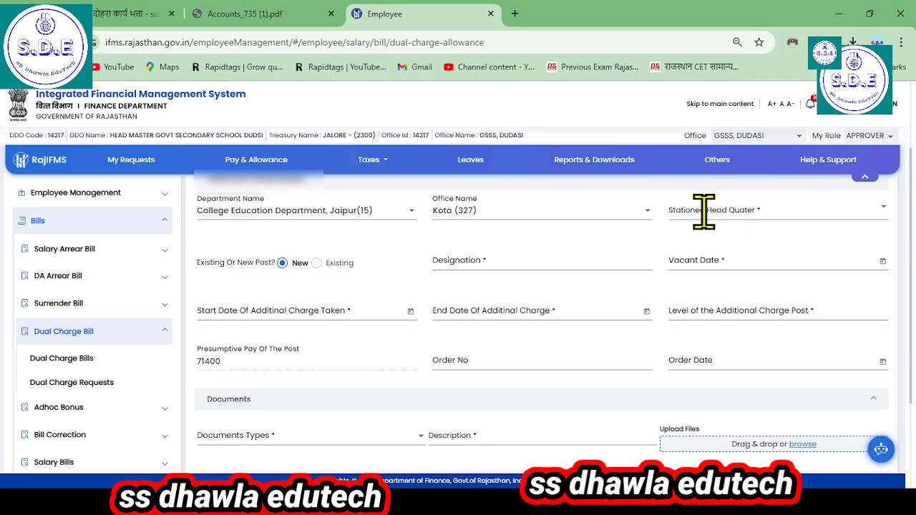
Step: Set the stationed headquarter to Kota (327) and choose Existing as the post type
click(704, 210)
scroll(712, 300, down, 3)
click(704, 333)
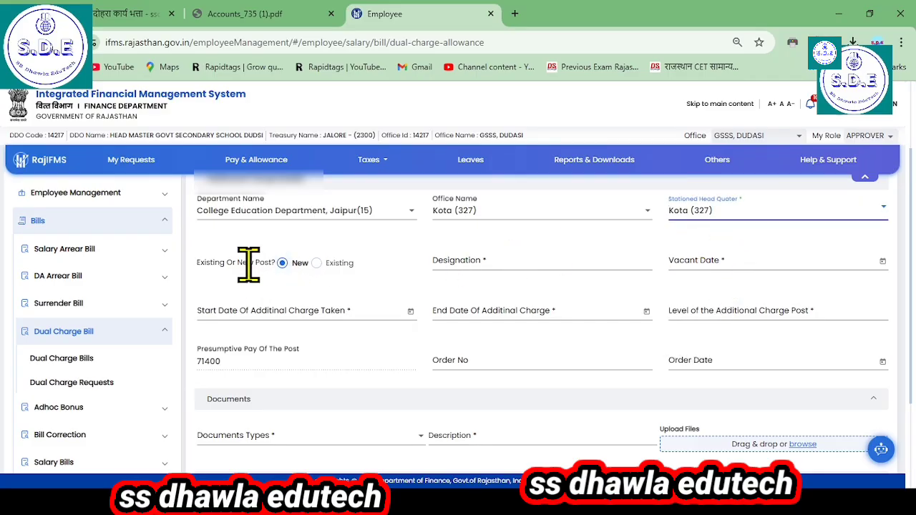
click(313, 265)
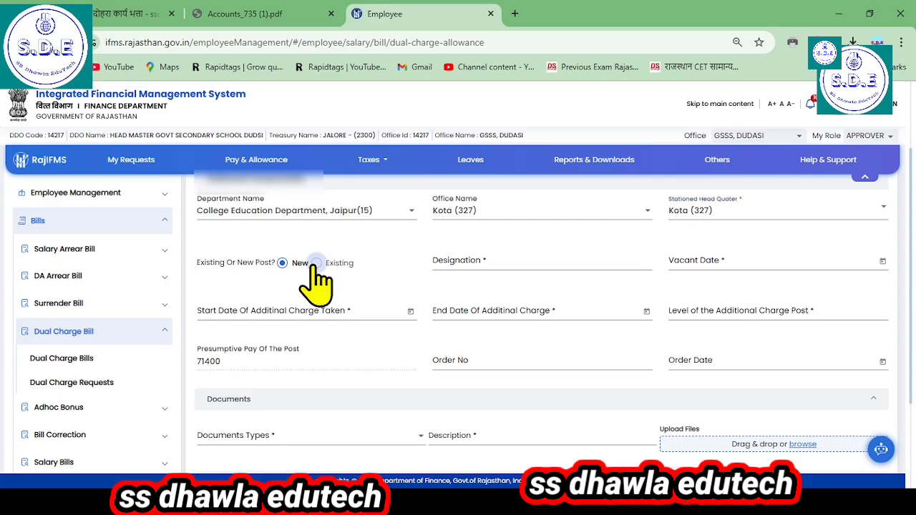
Step: Switch the additional charge's post type to New and enter principal as the designation
click(458, 264)
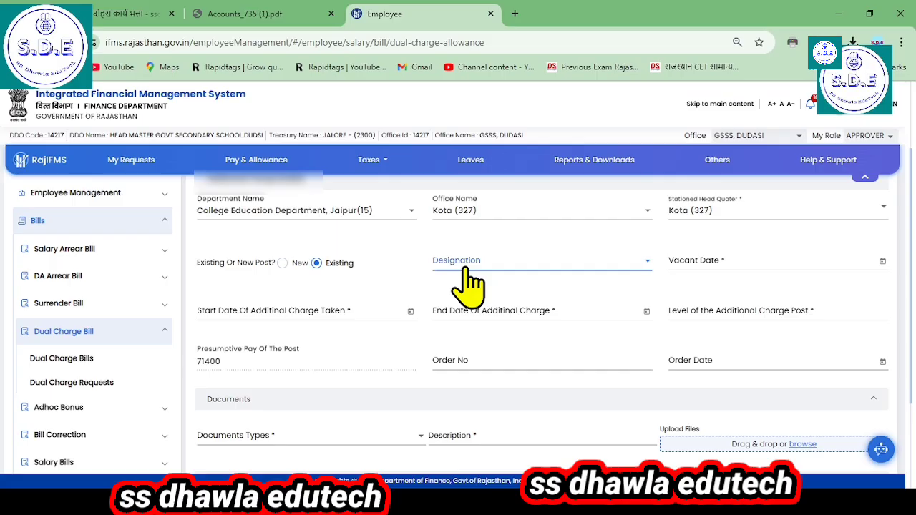
scroll(512, 283, down, 1)
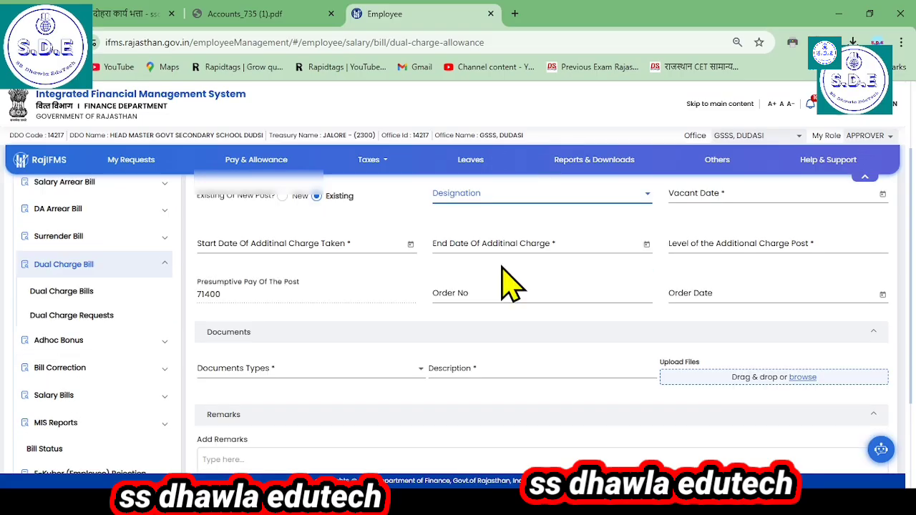
scroll(512, 283, up, 1)
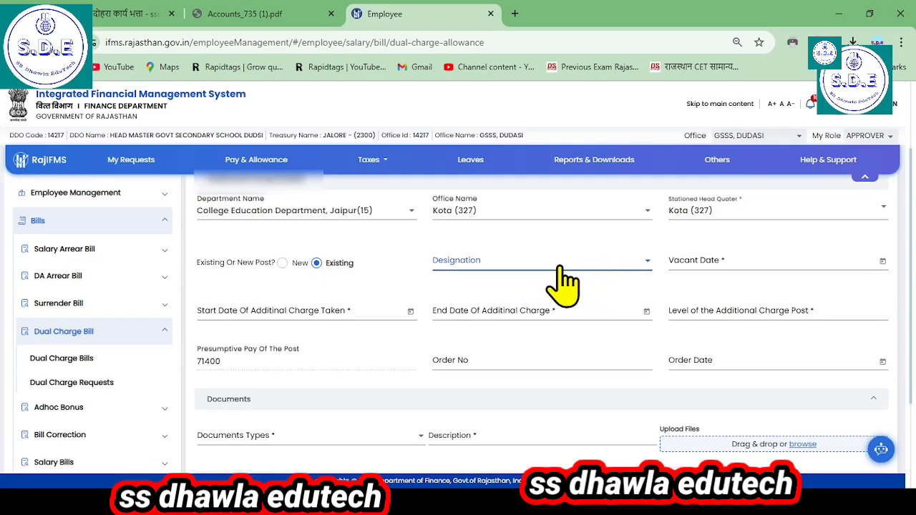
click(287, 264)
click(504, 259)
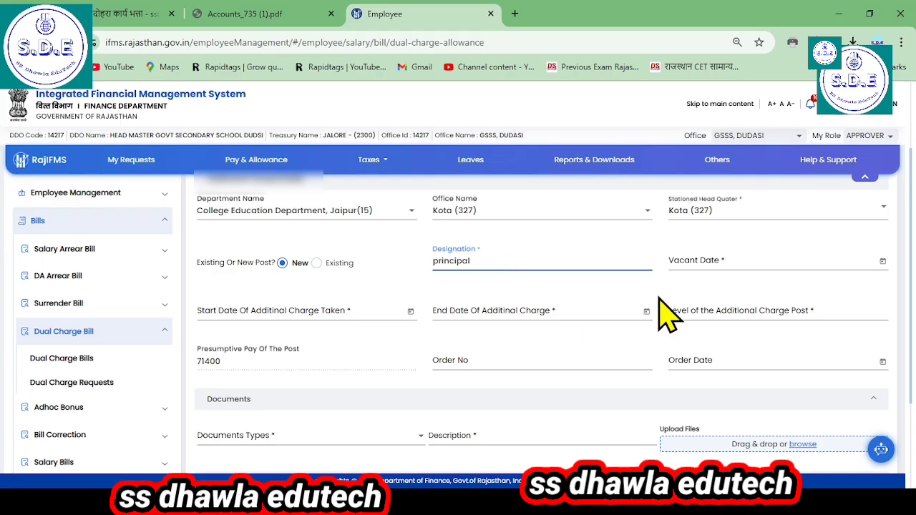
Step: Set the vacant date of the additional charge post to 1/8/2024
click(676, 272)
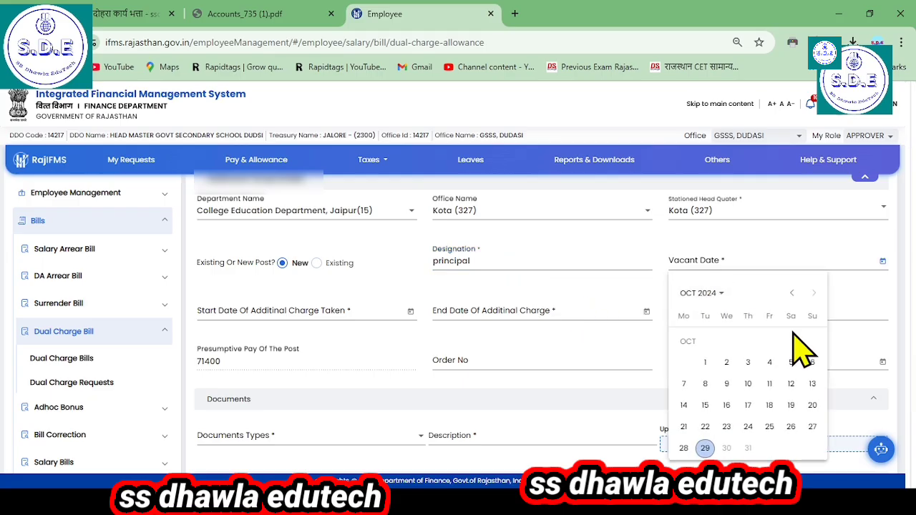
click(792, 293)
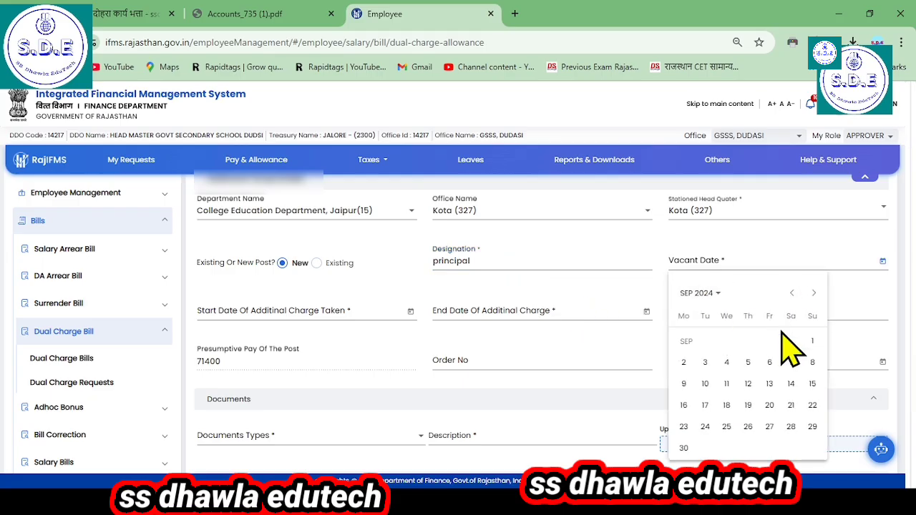
click(795, 294)
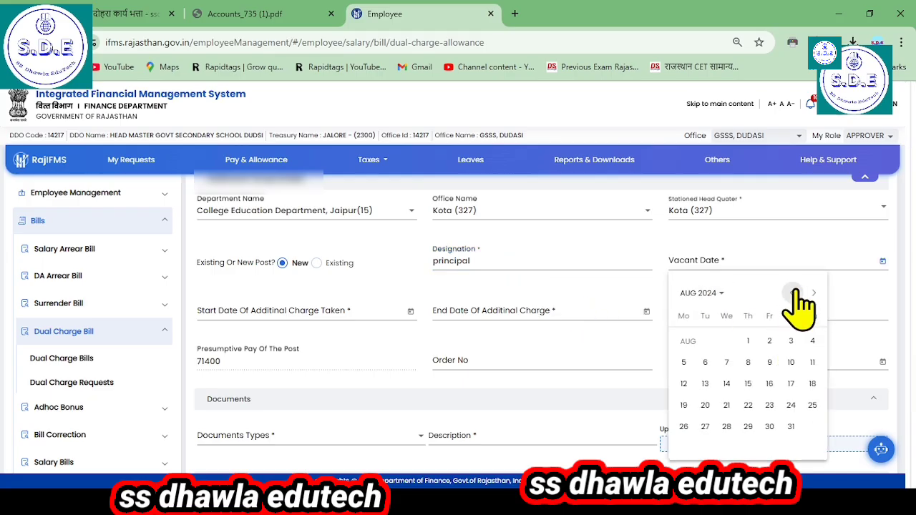
click(748, 340)
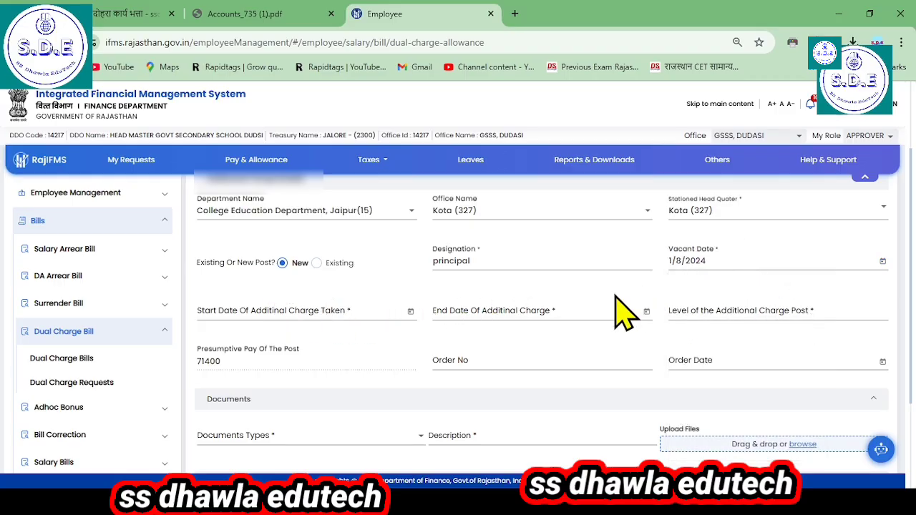
Step: Set the start date of the additional charge to 8/8/2024
click(319, 307)
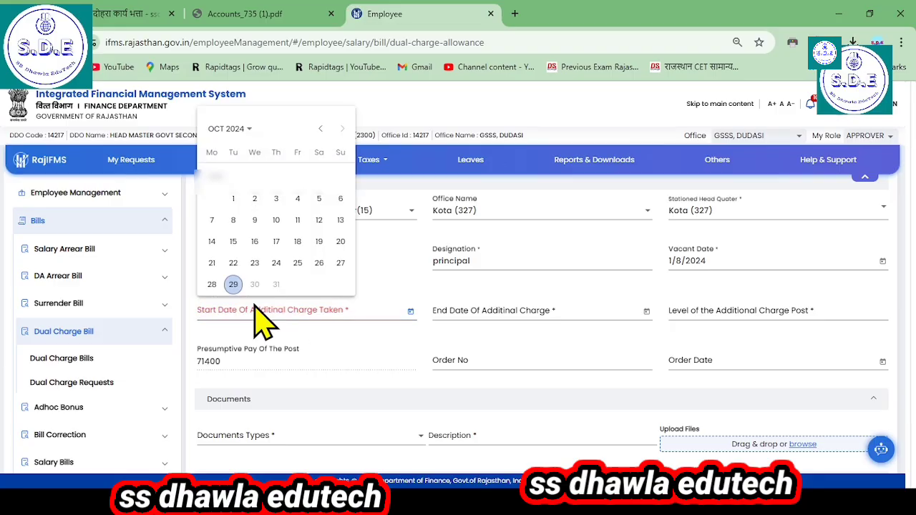
click(320, 129)
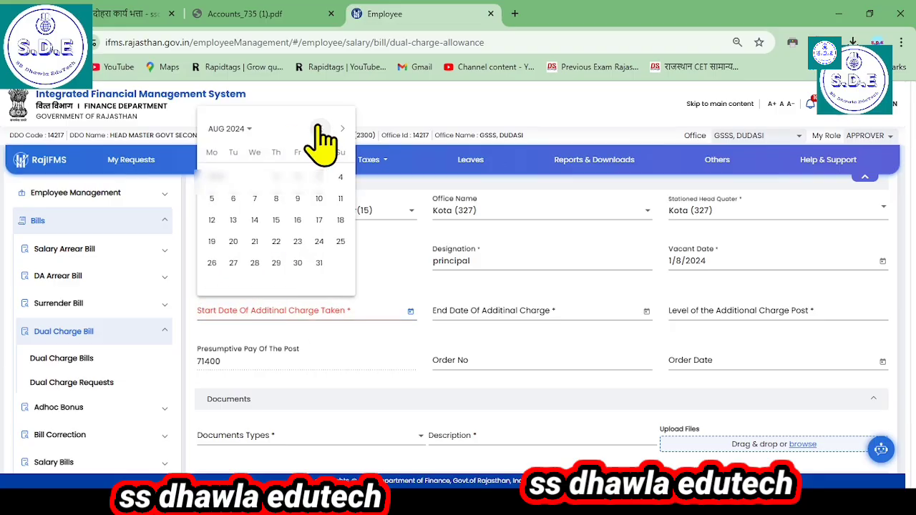
click(275, 198)
Step: Expand the Additional Charge Details section again and correct the start date of the additional charge to 1/8/2024
click(246, 179)
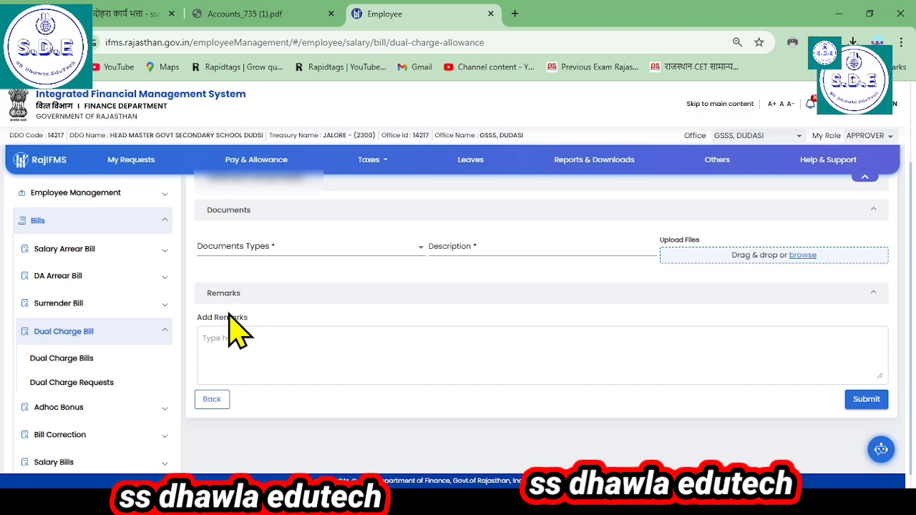
scroll(252, 279, up, 2)
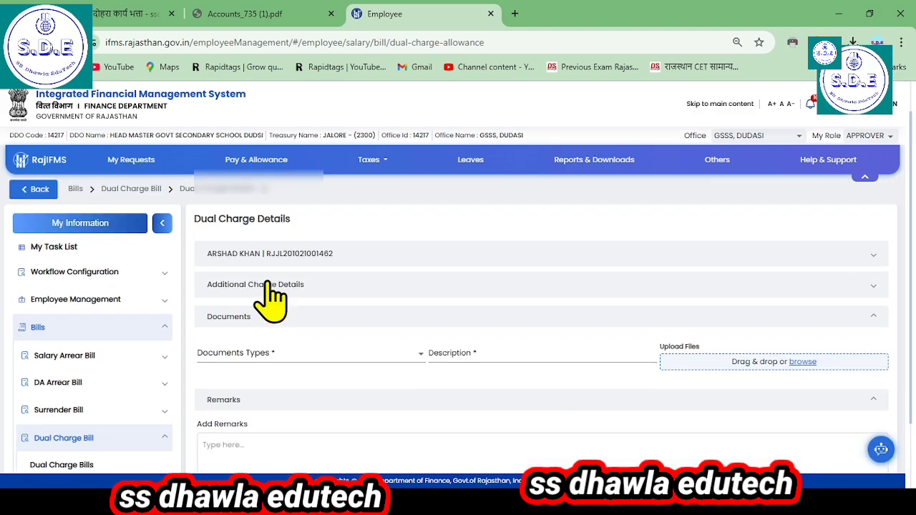
scroll(389, 365, down, 1)
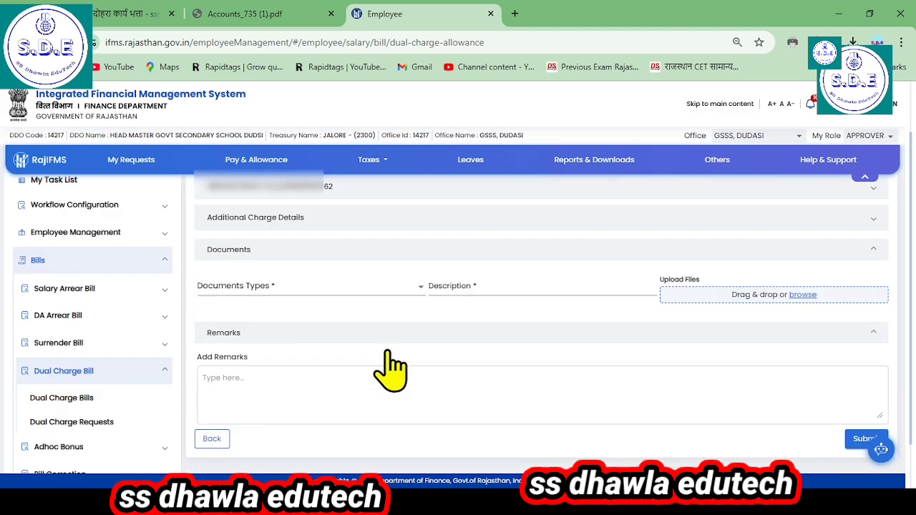
scroll(389, 364, up, 1)
click(288, 316)
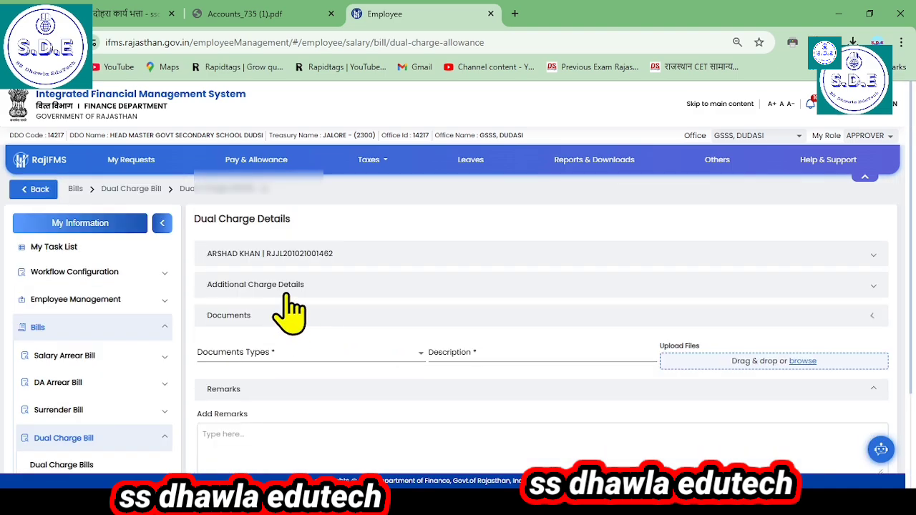
click(288, 289)
scroll(326, 336, down, 1)
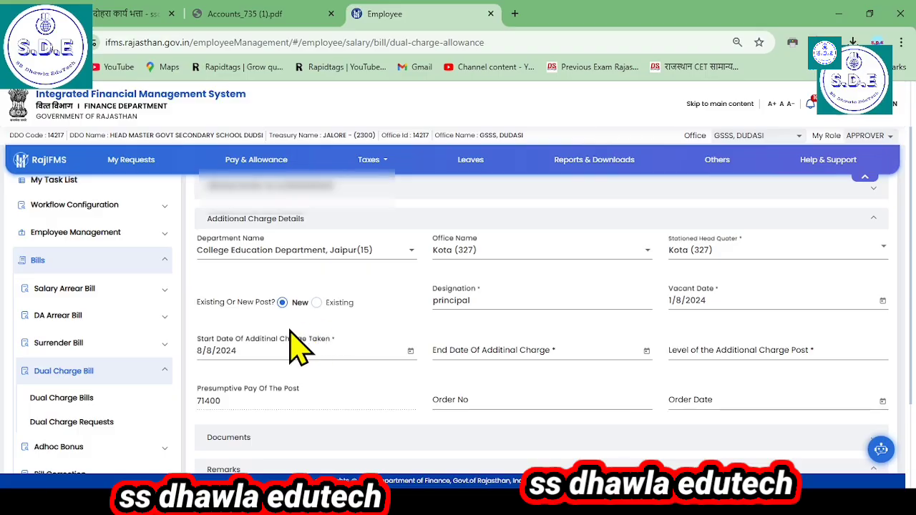
click(410, 351)
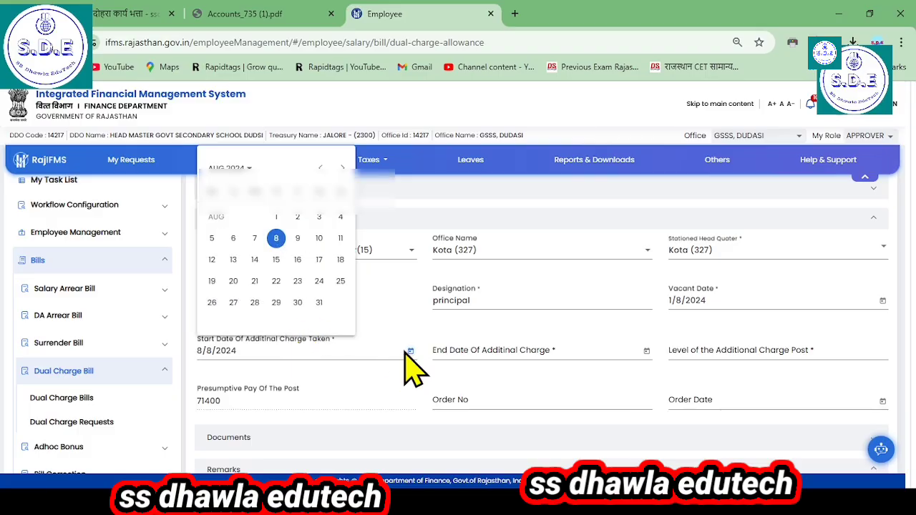
click(277, 241)
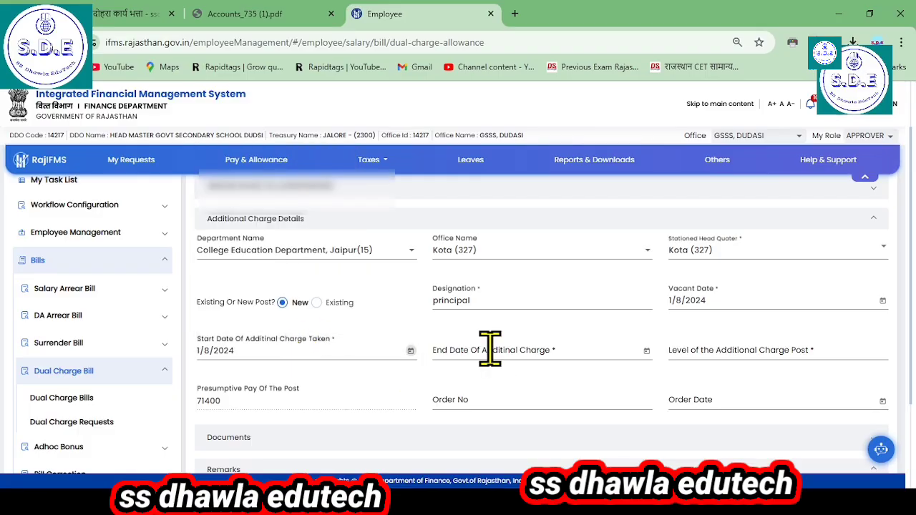
Step: Set the end date of the additional charge to 31/10/2024 and the level of the additional charge post to L-16
click(491, 347)
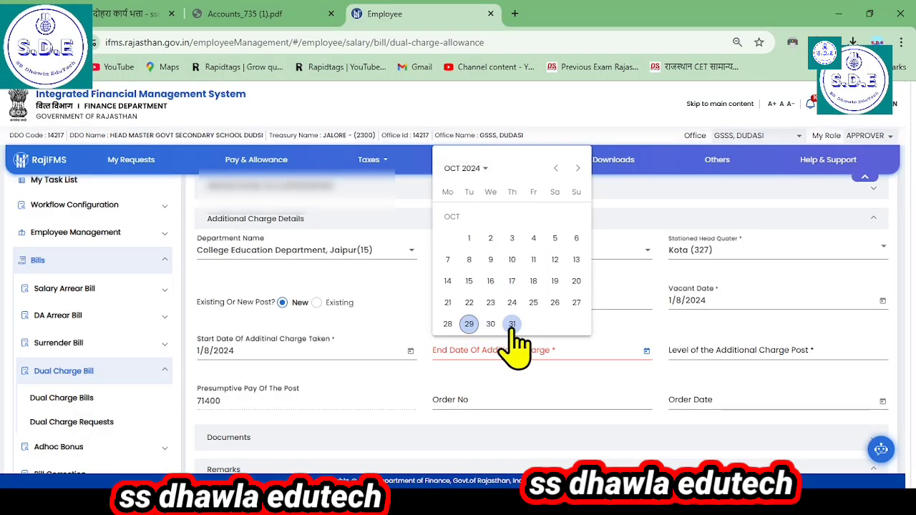
click(511, 325)
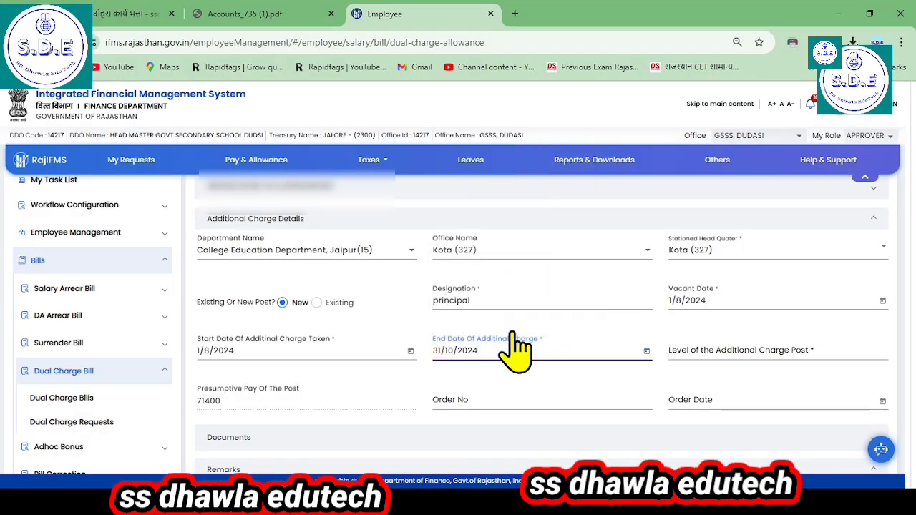
click(725, 349)
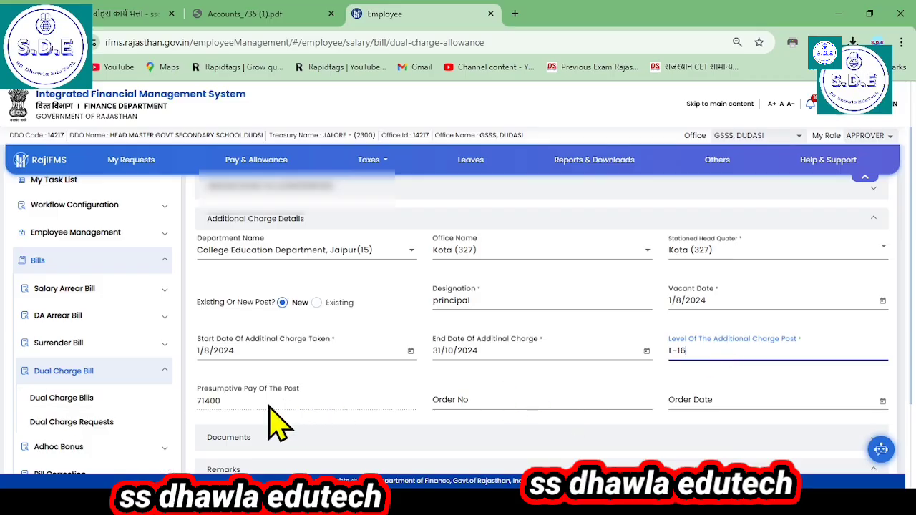
Step: Enter the order number and set the order date to 24/7/2024
scroll(259, 414, down, 1)
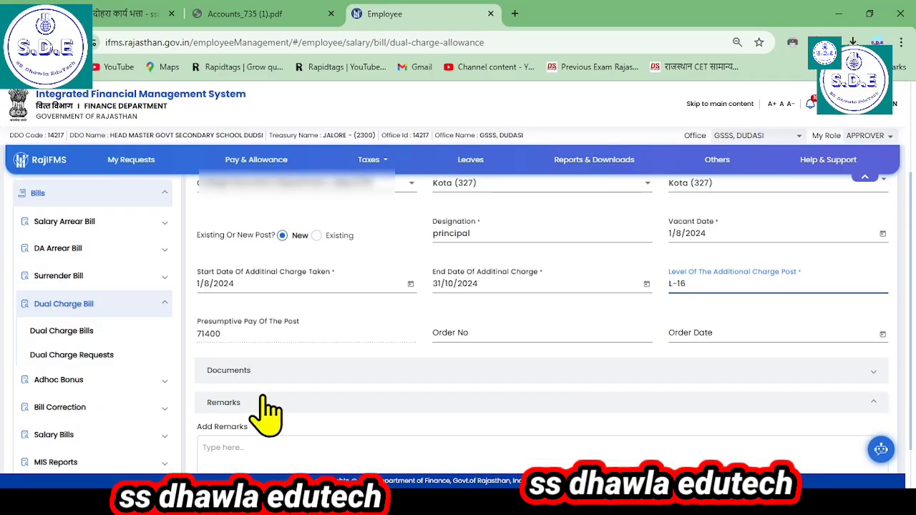
click(485, 347)
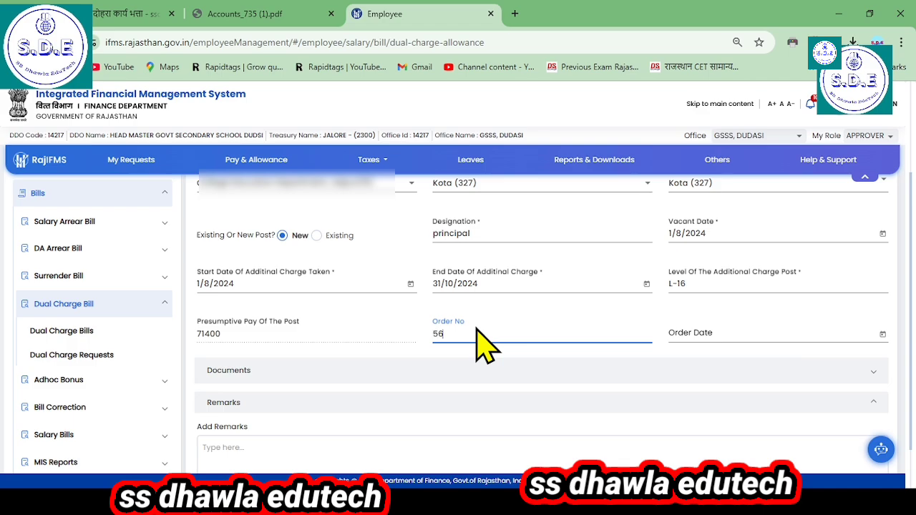
click(724, 333)
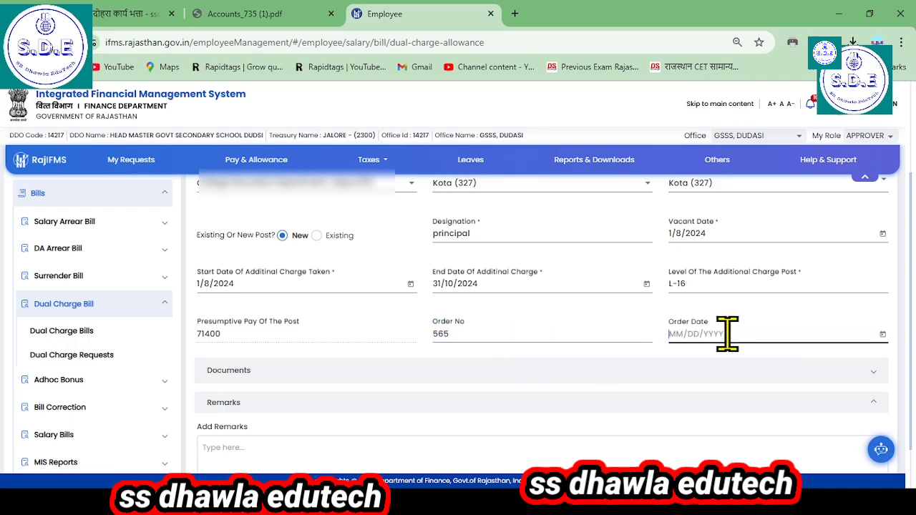
click(792, 152)
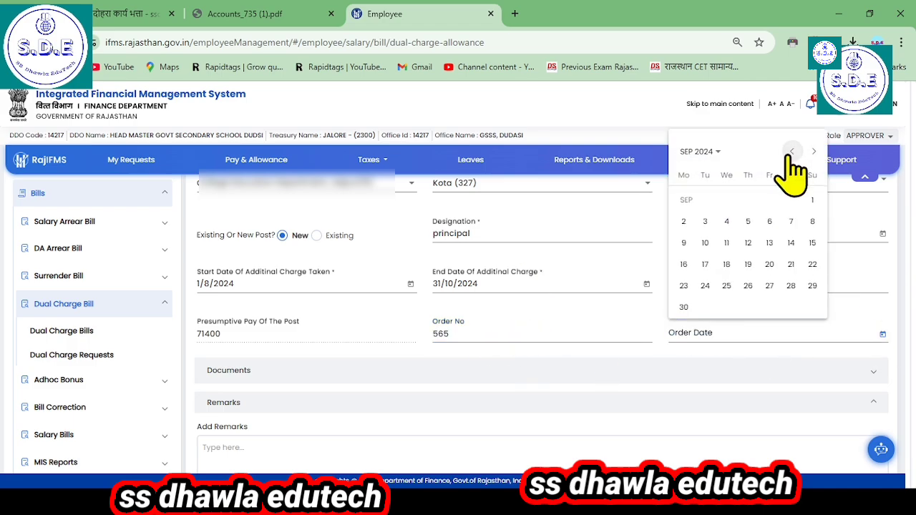
click(791, 151)
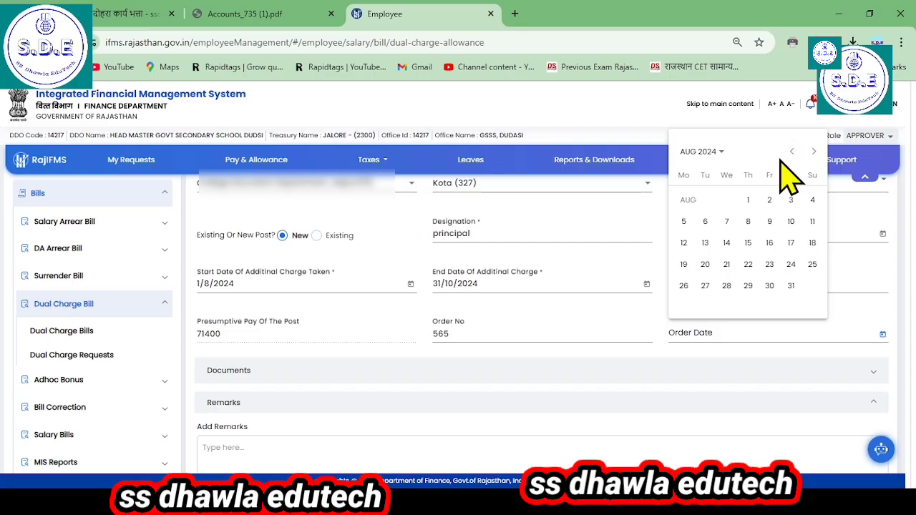
click(792, 151)
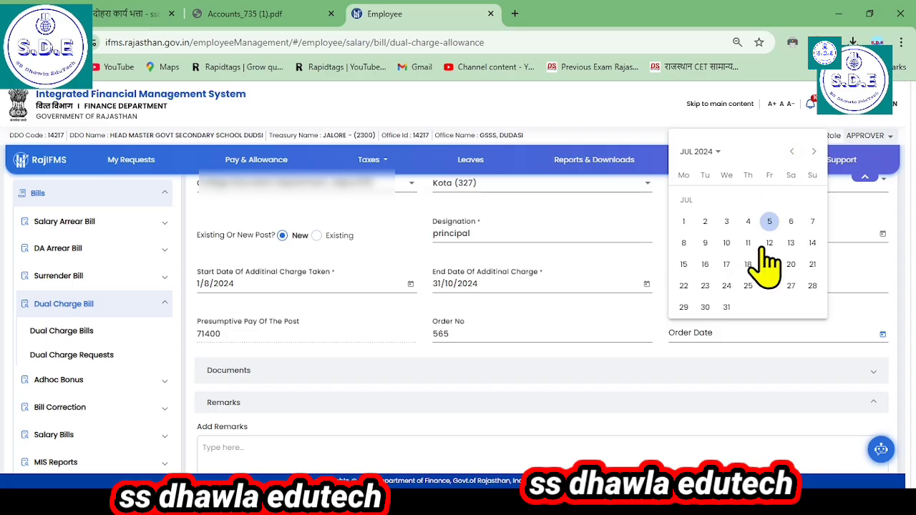
click(726, 285)
Step: Attach Accounts_735 (1).pdf in the Documents section as a Dual Charge Sanction document with the description order
scroll(758, 401, down, 1)
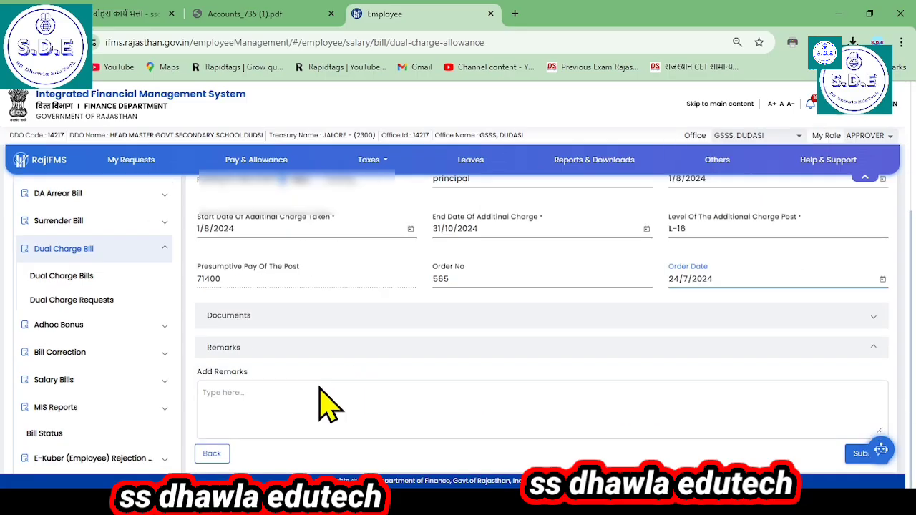
click(247, 316)
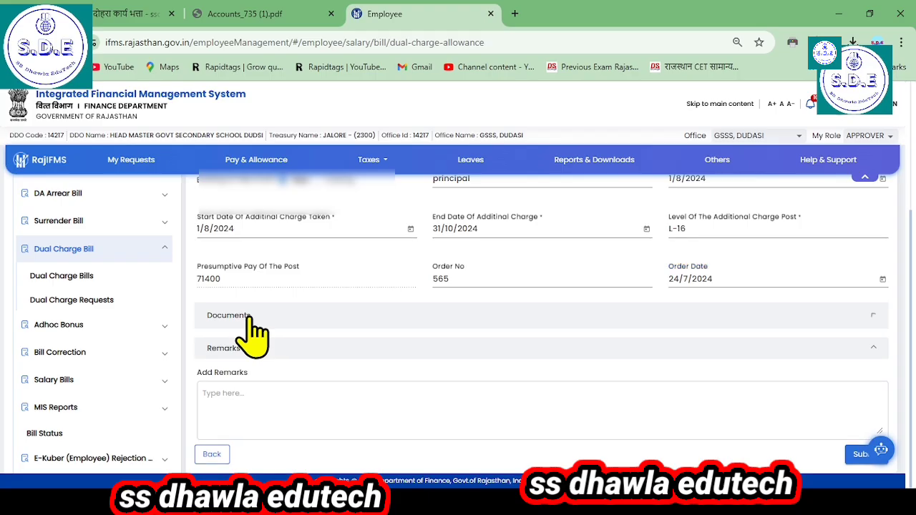
click(262, 354)
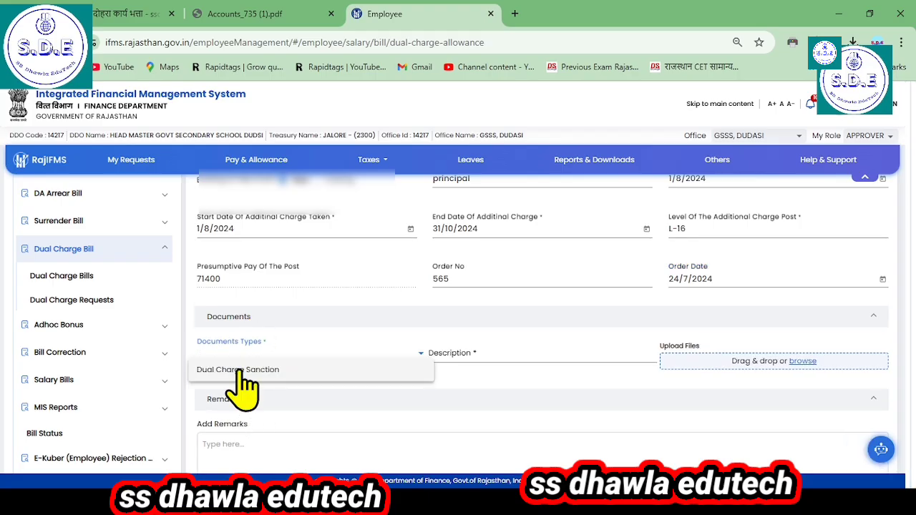
click(402, 373)
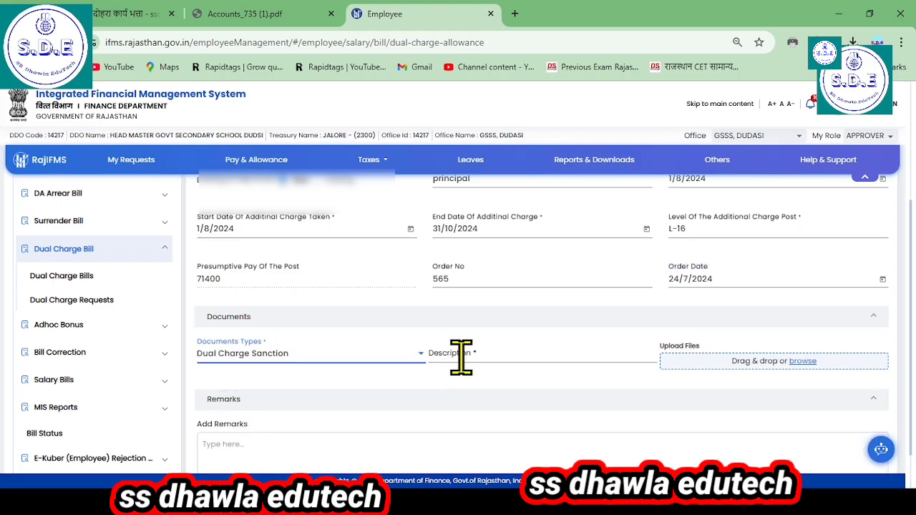
click(538, 350)
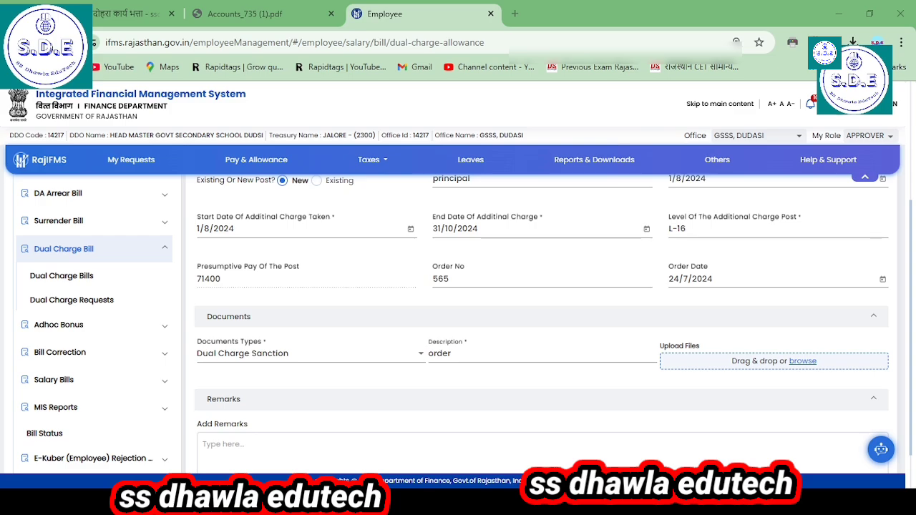
scroll(559, 350, down, 1)
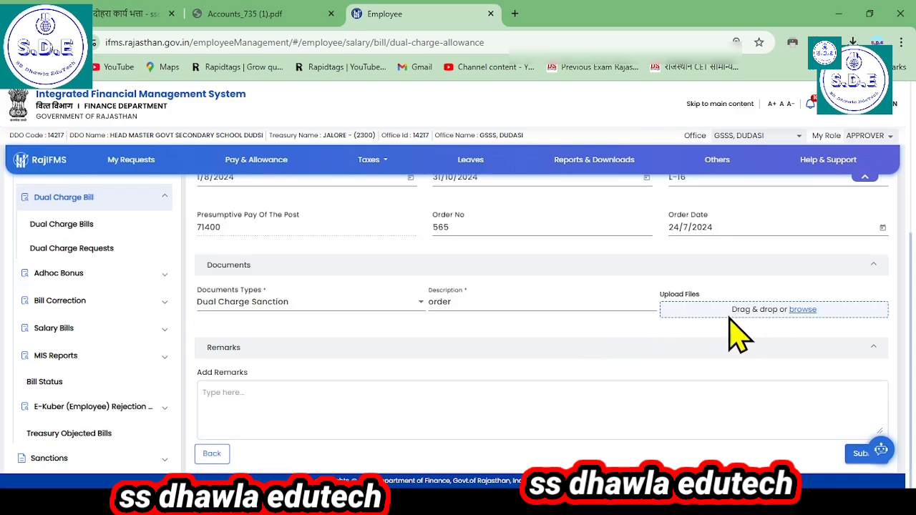
scroll(715, 354, down, 1)
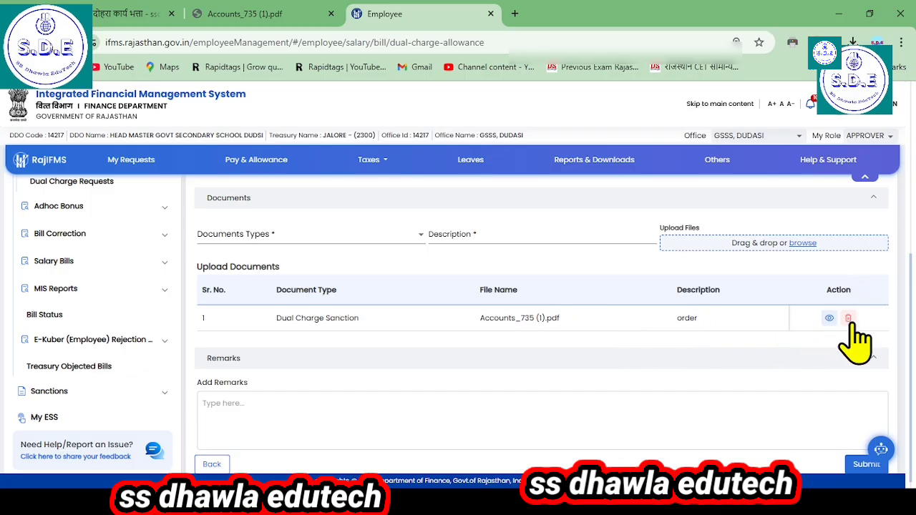
Step: Add the remark "ok" to the dual charge request, submit it, confirm the submission and close the acknowledgement
scroll(858, 340, down, 1)
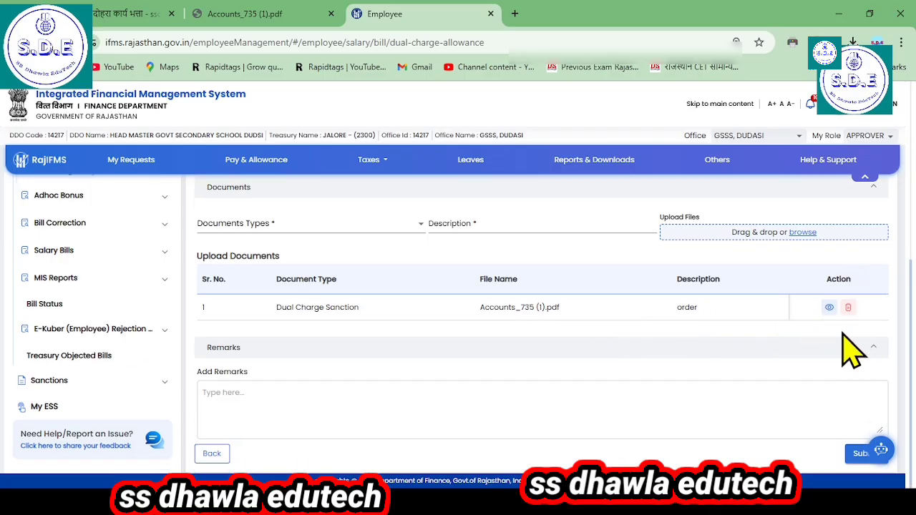
click(233, 392)
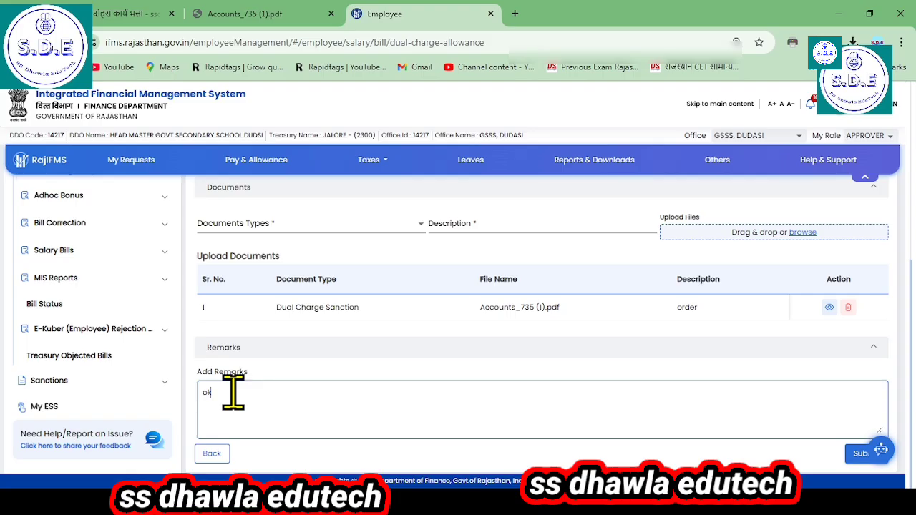
click(859, 458)
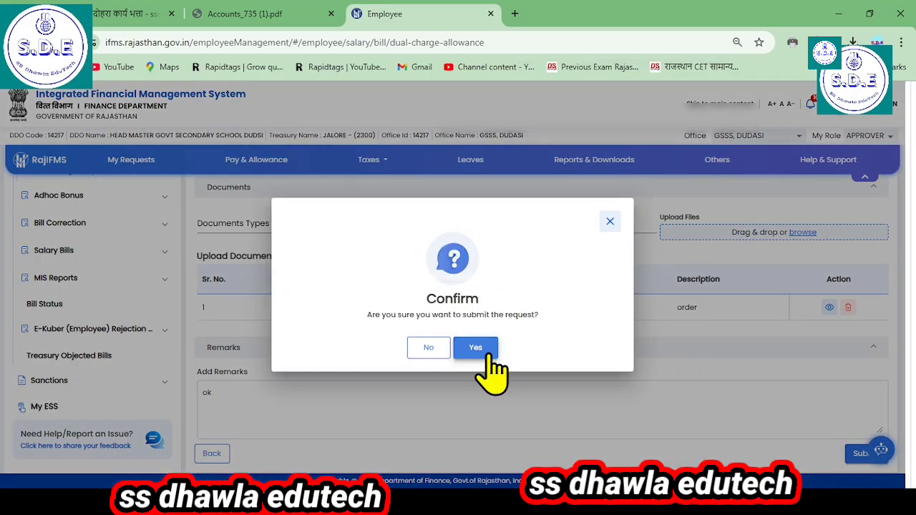
click(478, 348)
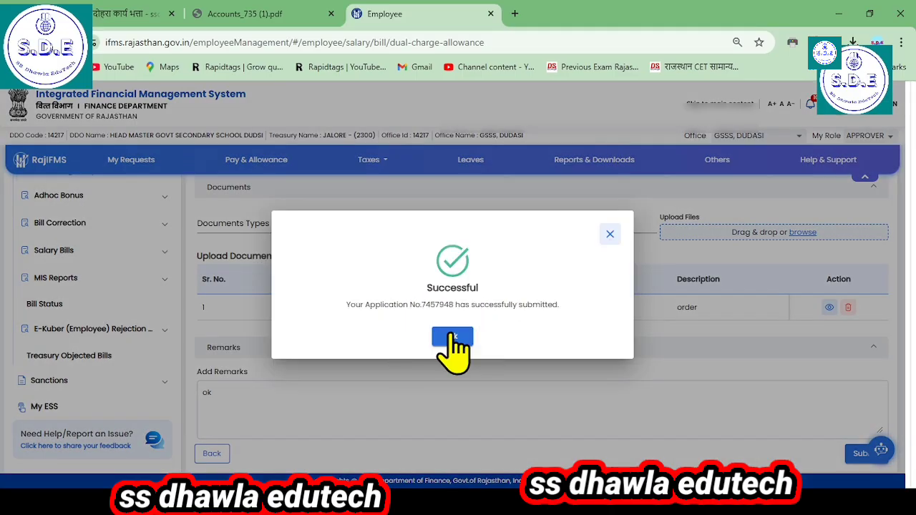
click(454, 340)
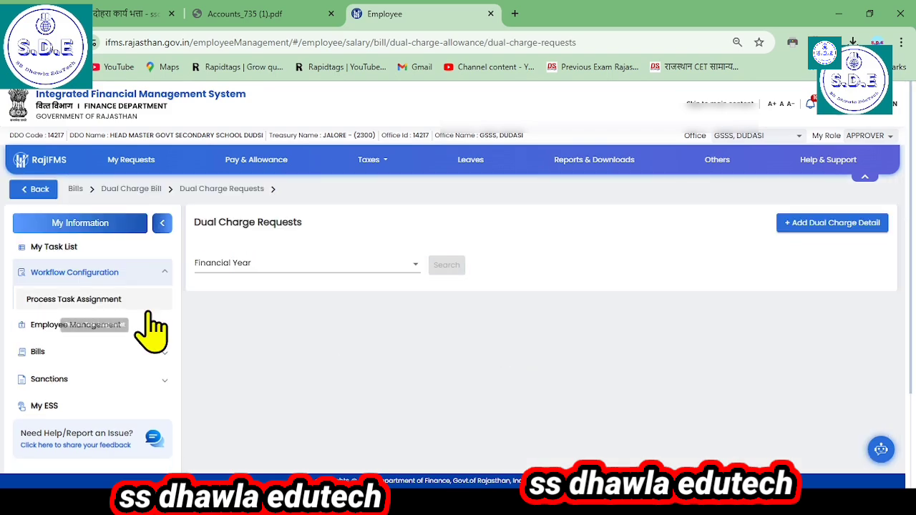
Step: Search the dual charge requests for financial year 2024-2025 and select the employee's submitted request
click(215, 266)
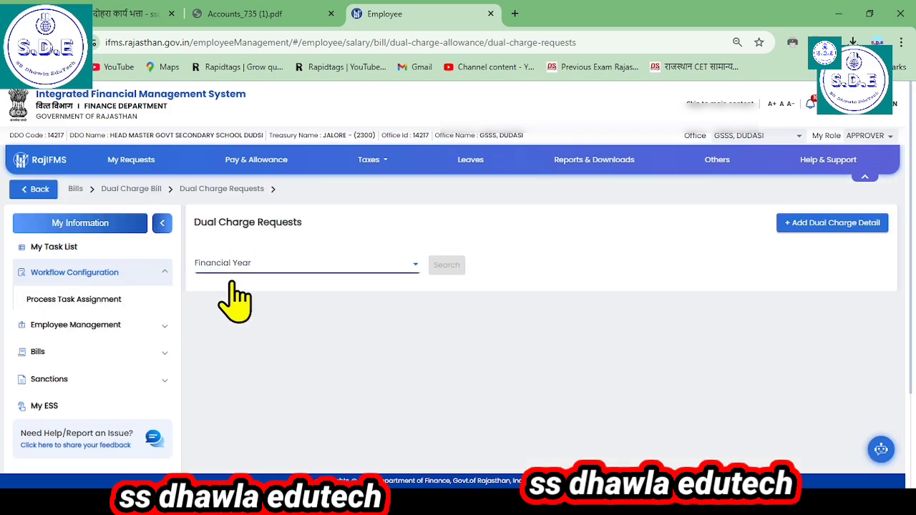
click(348, 288)
click(443, 265)
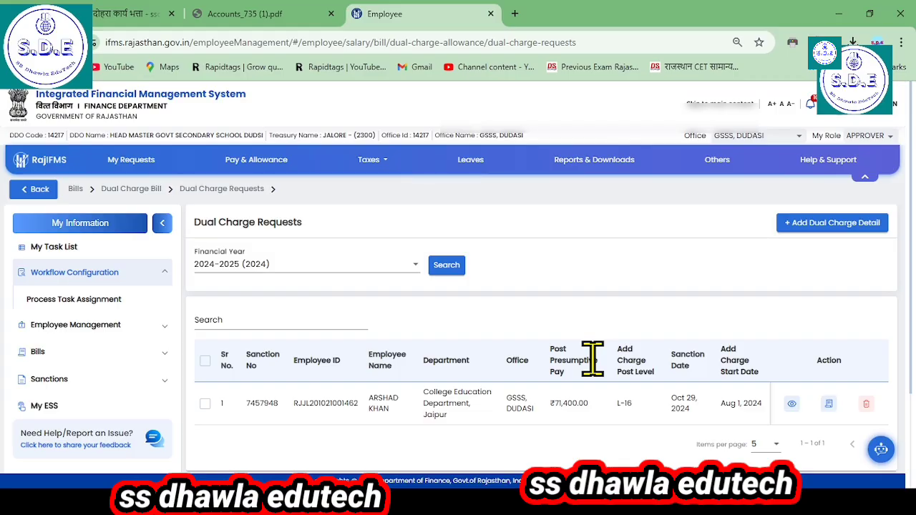
scroll(400, 408, down, 1)
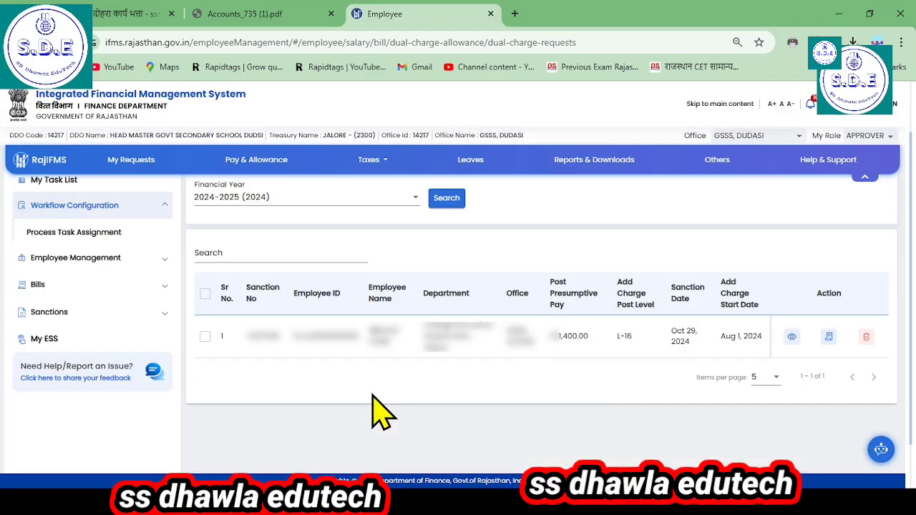
click(205, 337)
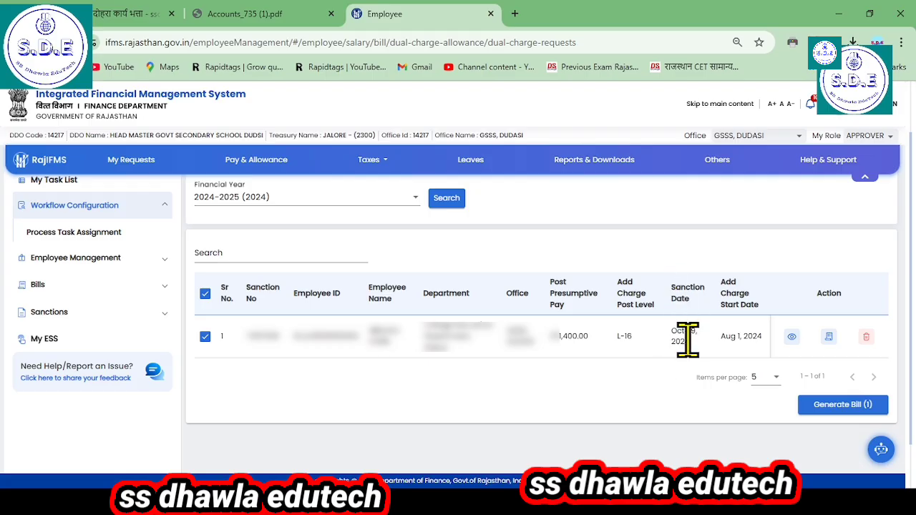
Step: Open the submitted request's details, review its charge data, document and remarks, and return to the request list
click(792, 337)
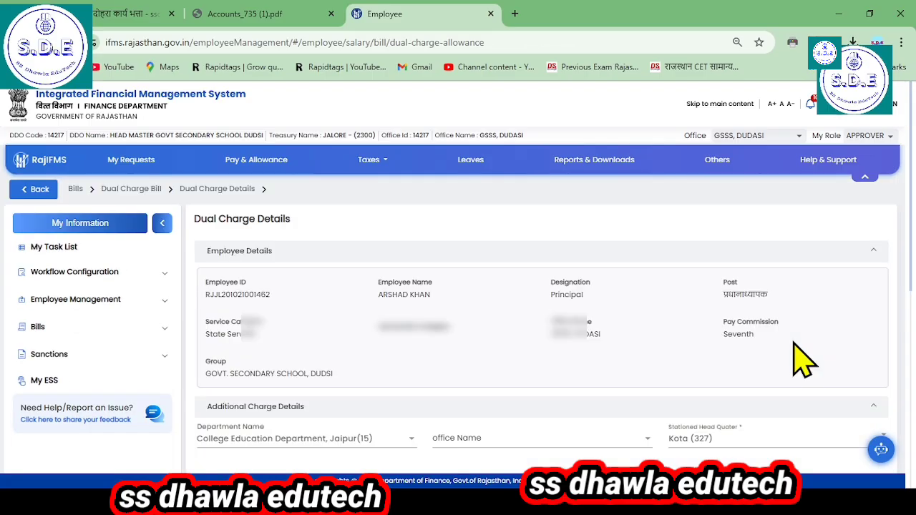
scroll(801, 358, down, 4)
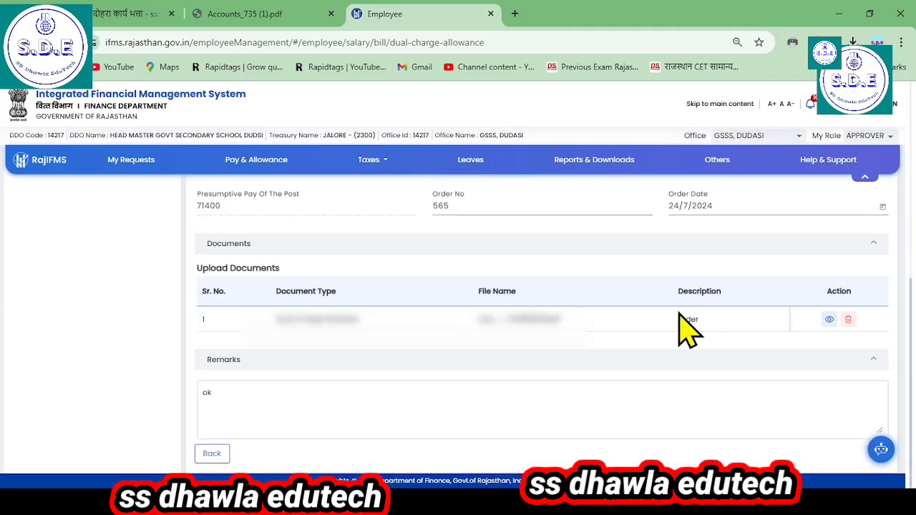
scroll(691, 327, up, 5)
scroll(716, 343, up, 2)
scroll(301, 336, down, 8)
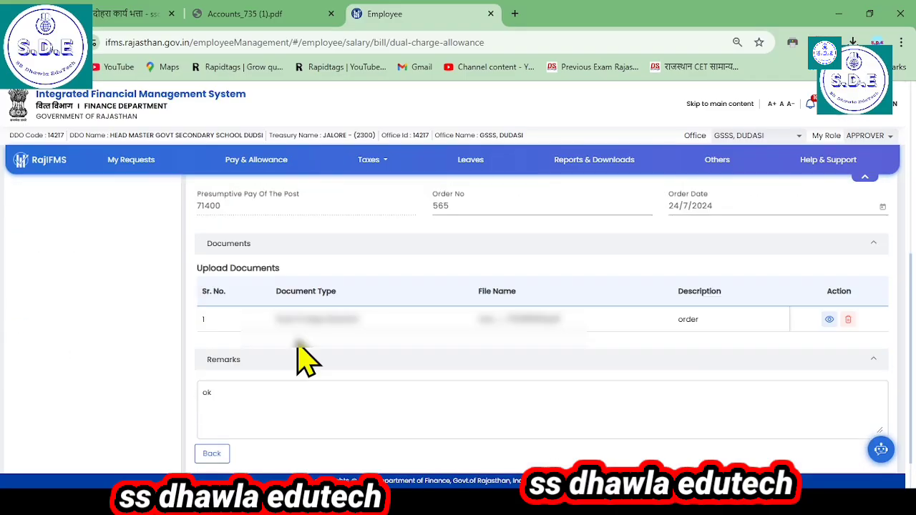
click(211, 457)
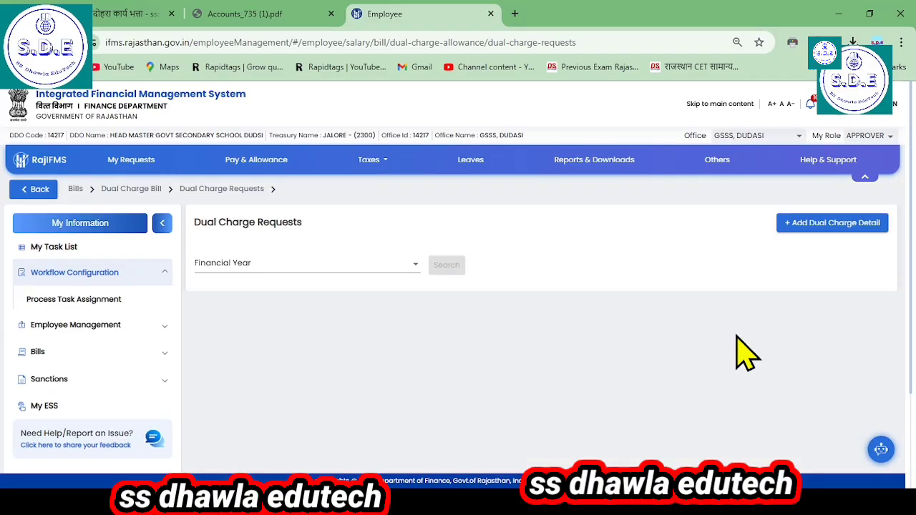
Step: Search the 2024-2025 requests again, start bill generation for the submitted request and close the confirmation without proceeding
click(301, 278)
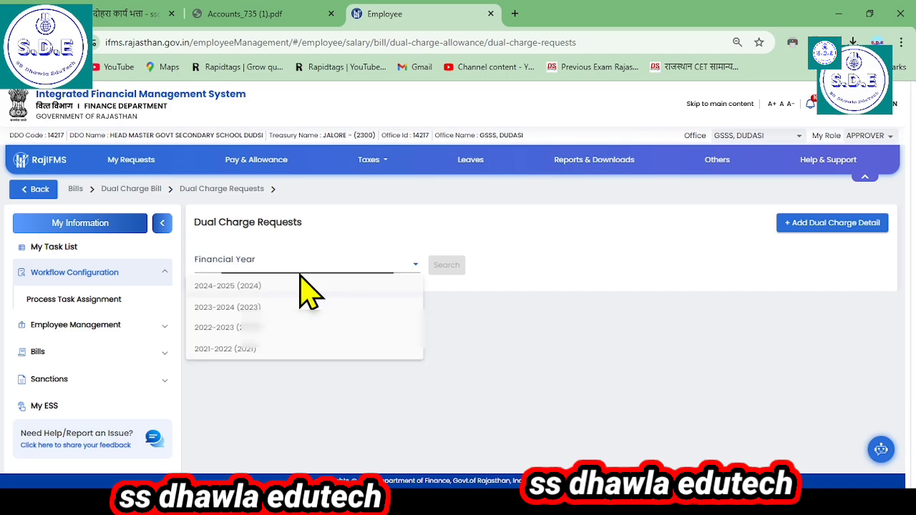
click(303, 286)
click(447, 265)
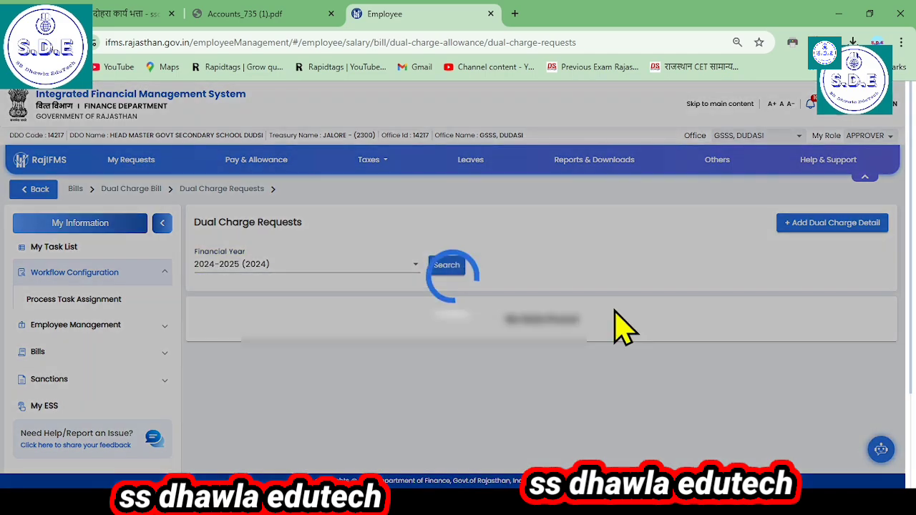
scroll(830, 426, down, 1)
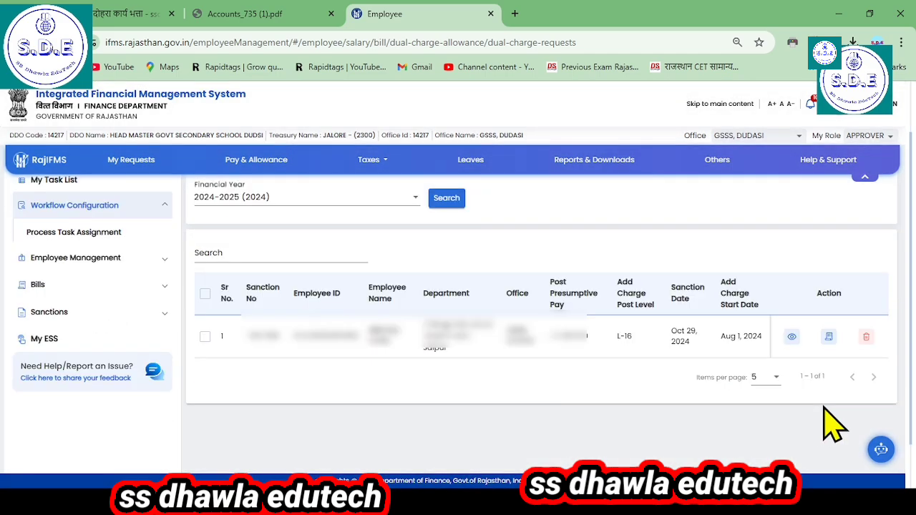
click(832, 342)
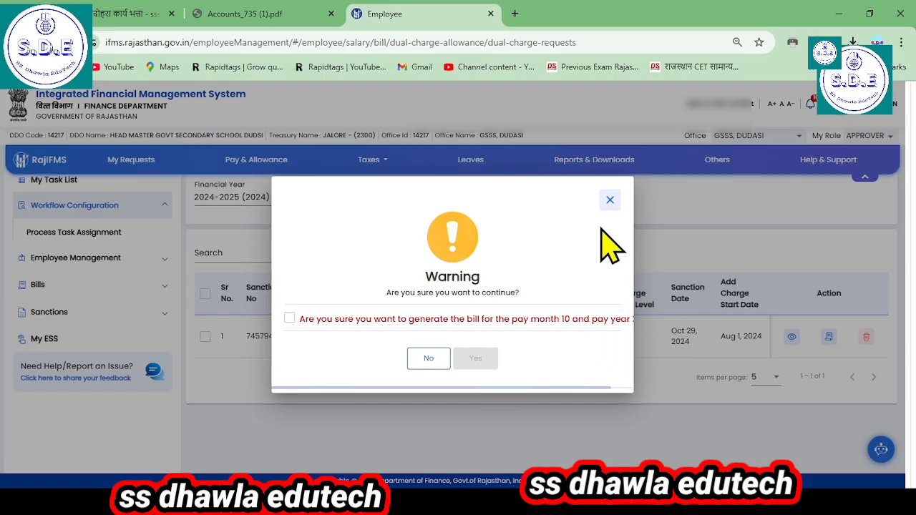
click(610, 200)
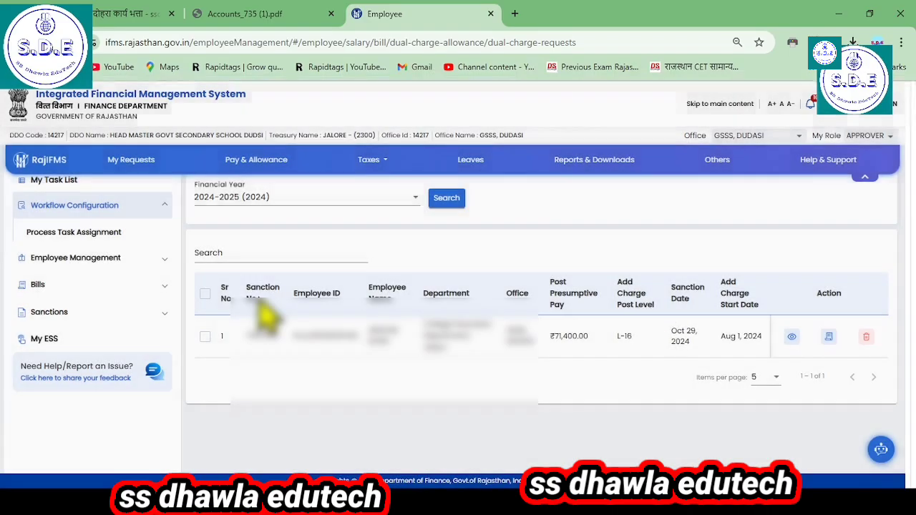
Step: Open the Dual Charge Bills page under the Dual Charge Bill section of Bills
scroll(123, 349, up, 1)
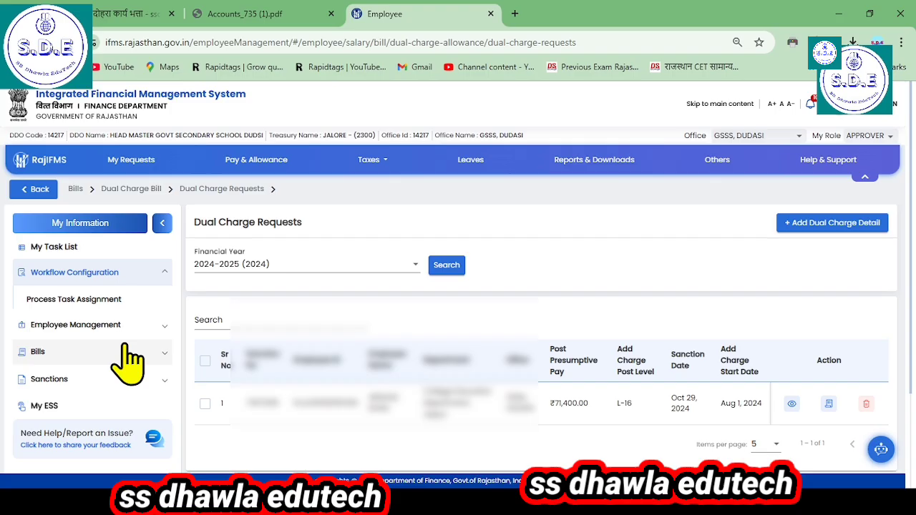
click(59, 358)
scroll(79, 386, down, 3)
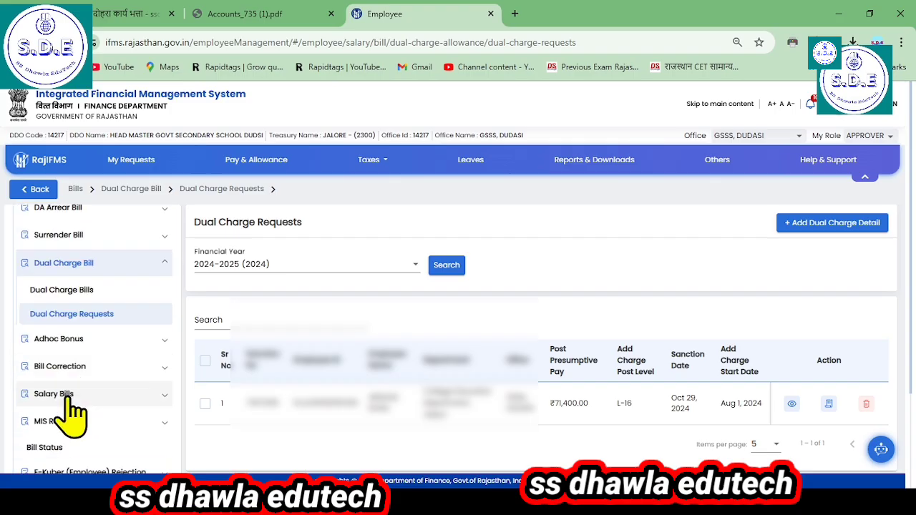
click(71, 297)
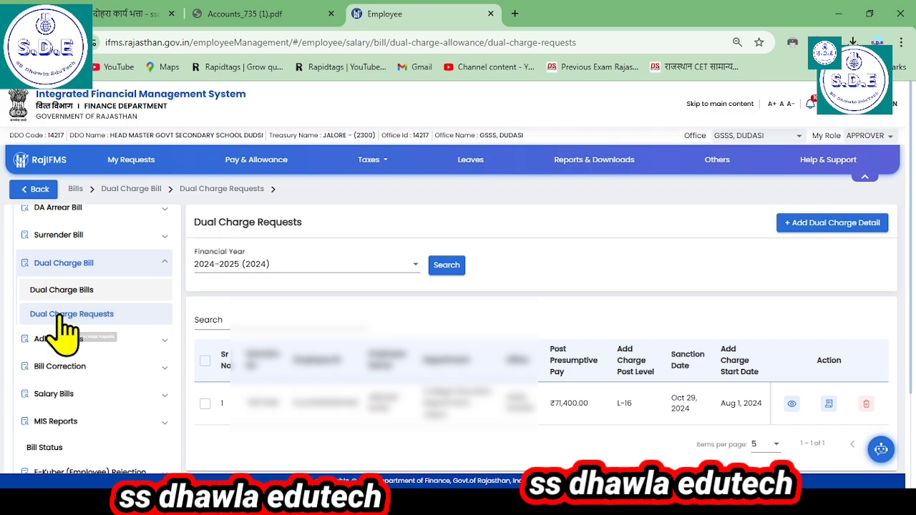
click(54, 295)
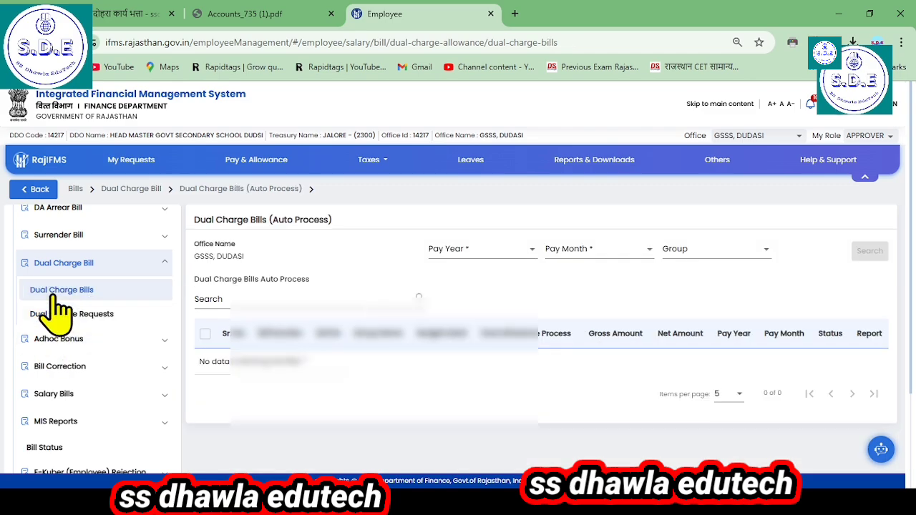
Step: Search the dual charge bills for pay year 2024-2025, pay month OCTOBER-2024 and group GOVT. SECONDARY SCHOOL, DUDSI, and dismiss the resulting dialog
click(451, 249)
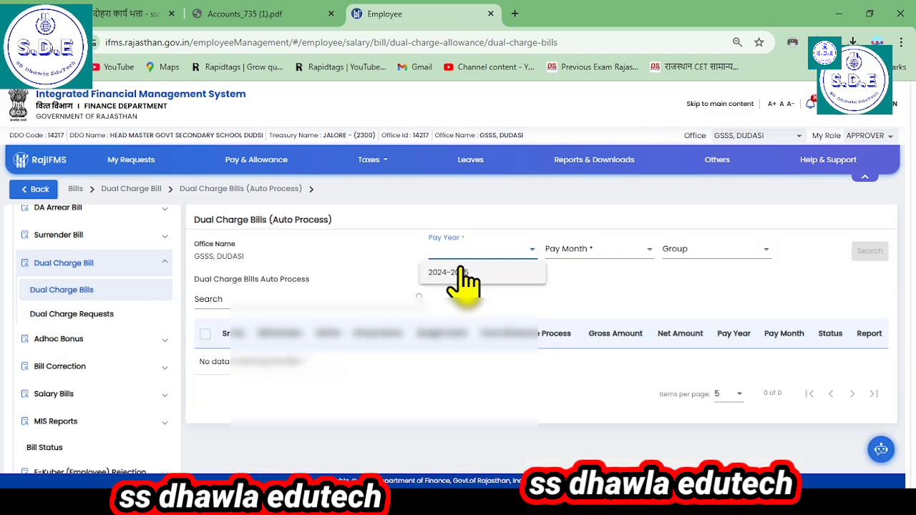
click(458, 273)
click(588, 255)
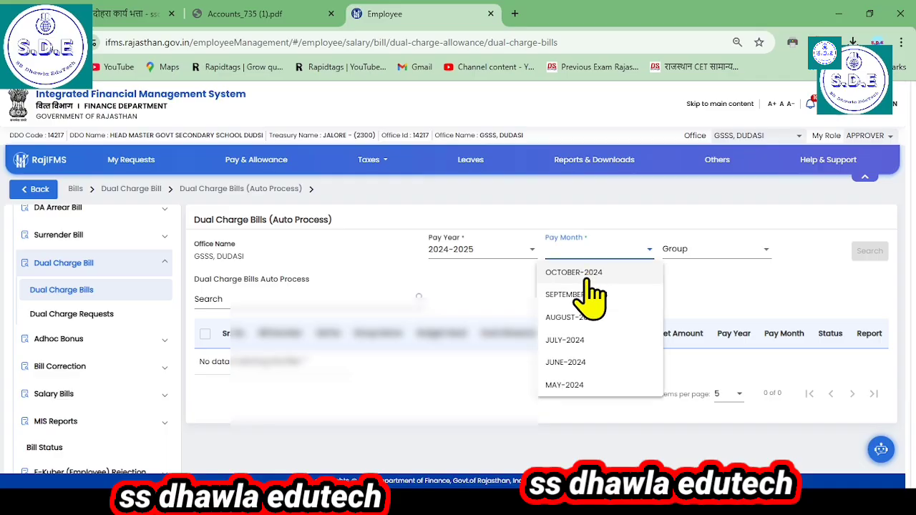
click(601, 274)
click(683, 252)
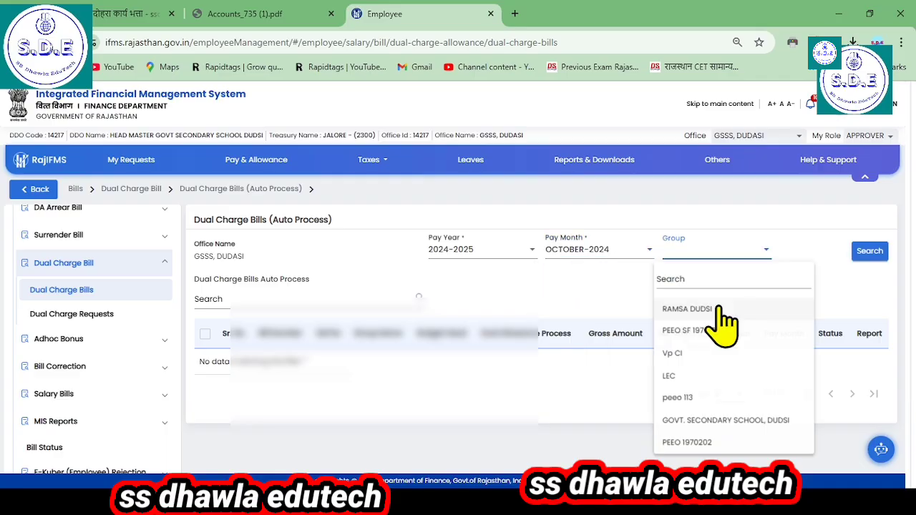
click(744, 422)
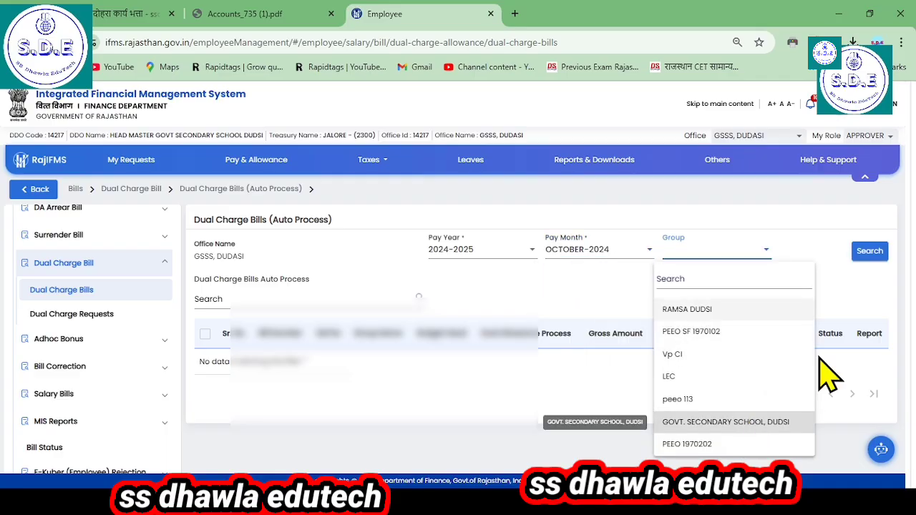
click(869, 252)
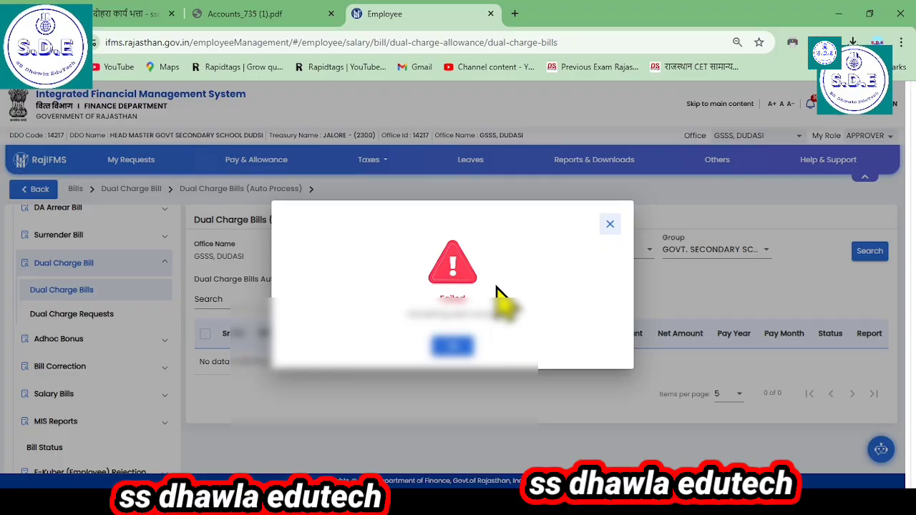
click(452, 347)
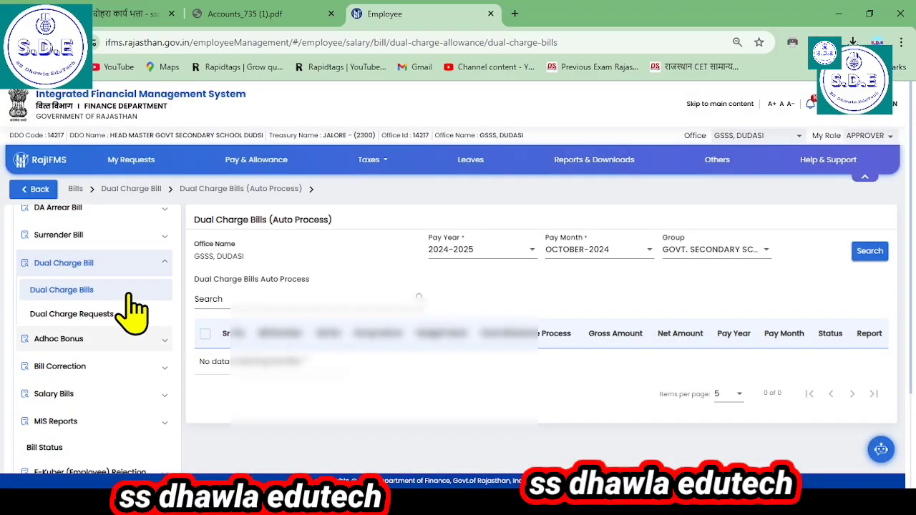
Step: Reload the Dual Charge Bills page to clear its search criteria
scroll(143, 306, down, 2)
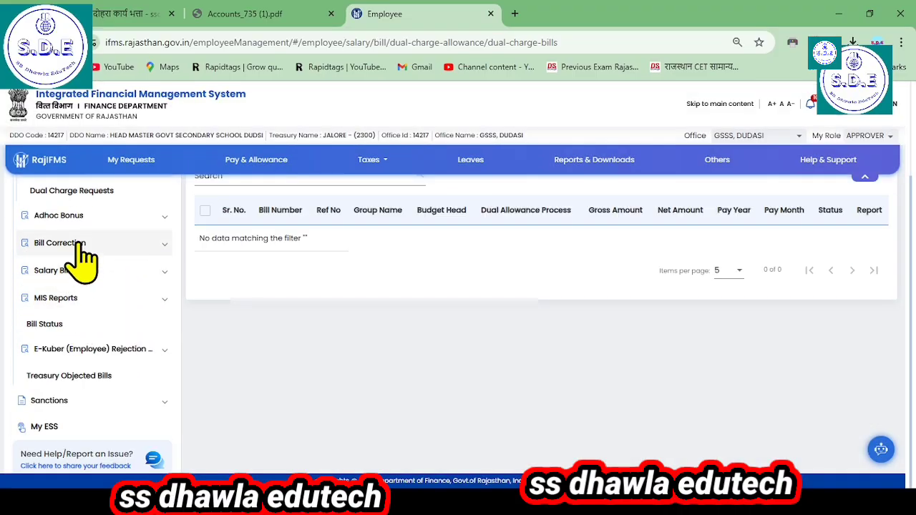
scroll(85, 290, up, 2)
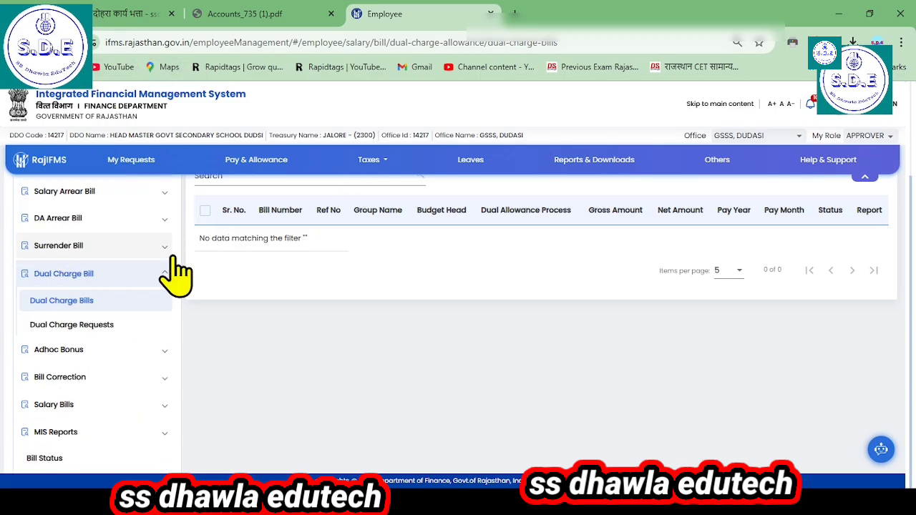
click(79, 277)
click(76, 278)
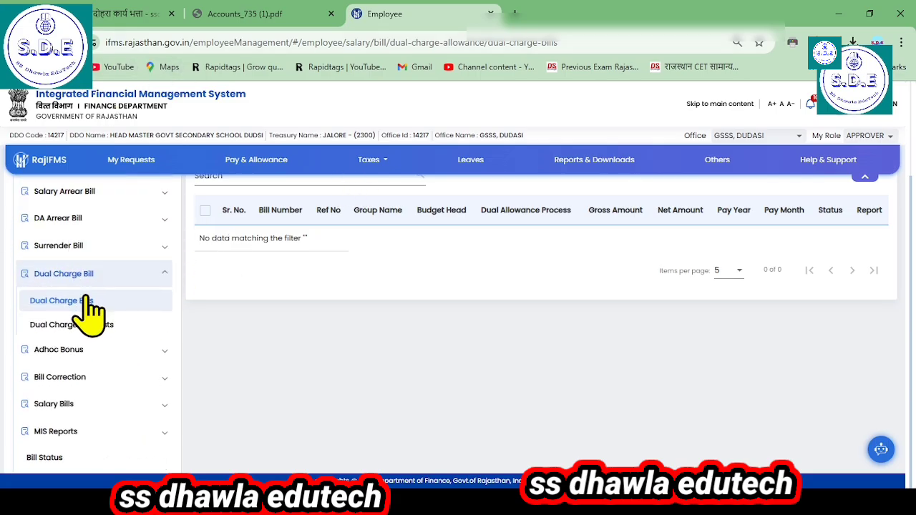
click(82, 305)
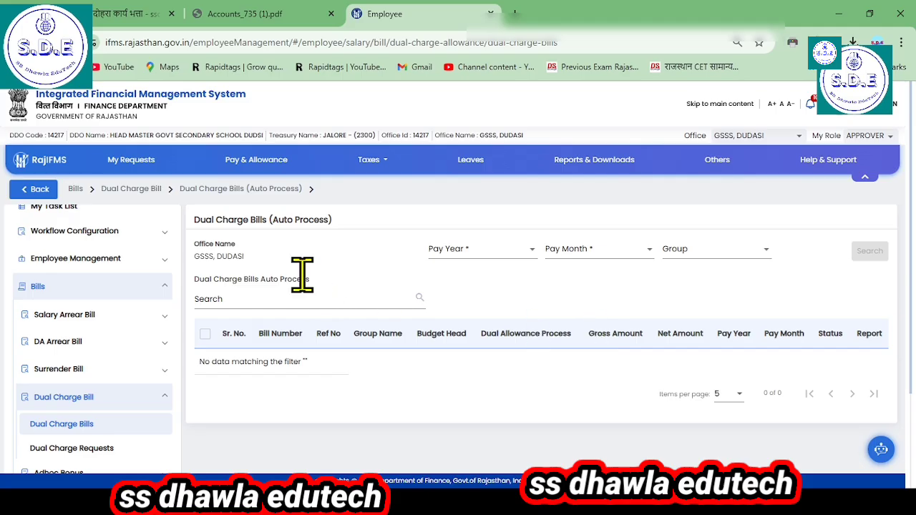
Step: Retry the dual charge bill search with pay year 2024-2025, OCTOBER-2024 and the GOVT. SECONDARY SCHOOL, DUDSI group
click(511, 254)
click(530, 272)
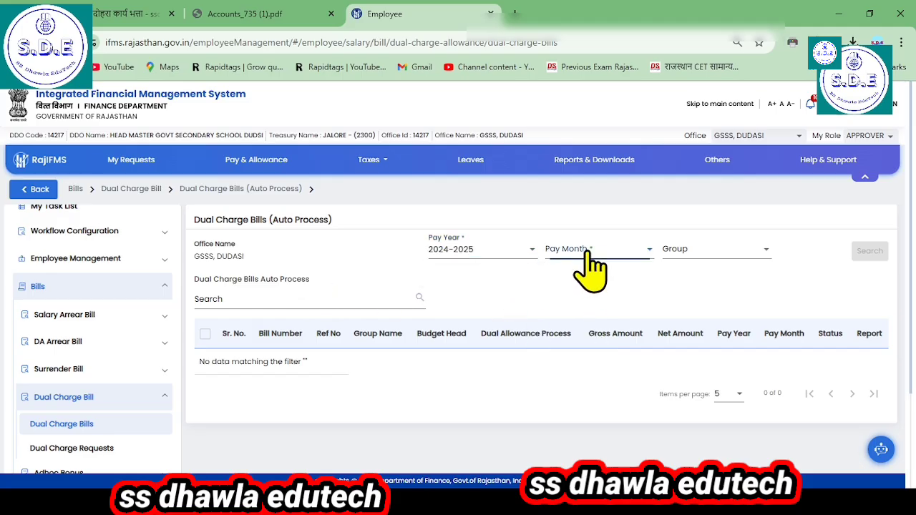
click(577, 252)
click(589, 272)
click(689, 259)
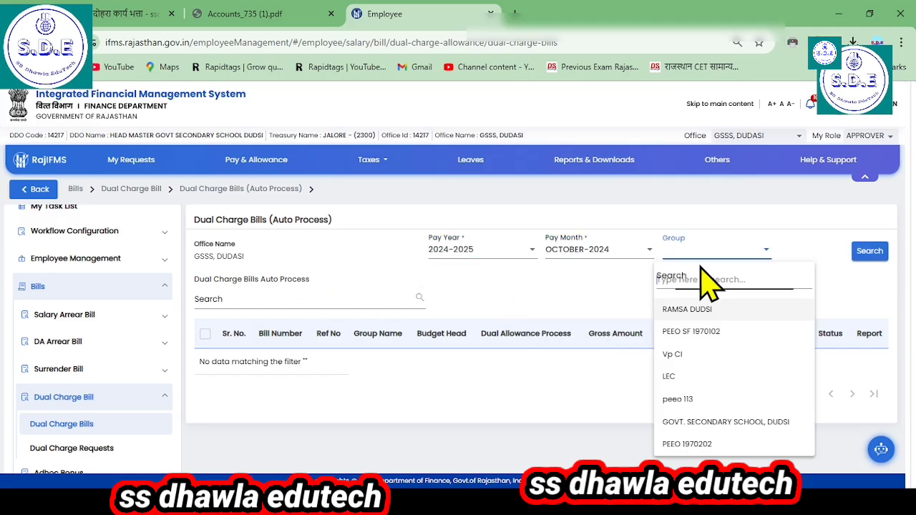
click(751, 423)
click(870, 251)
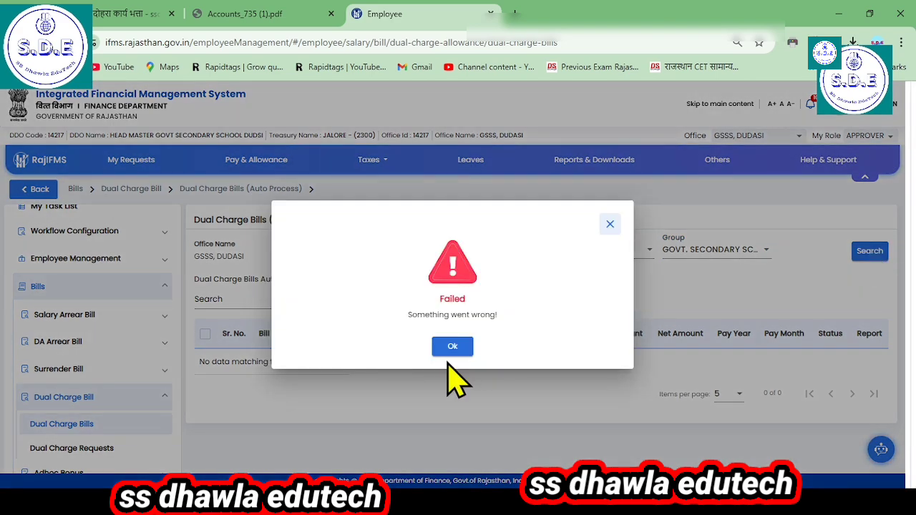
Step: Dismiss the failure dialog and reload the Dual Charge Bills page with empty search criteria
click(452, 347)
scroll(86, 429, down, 1)
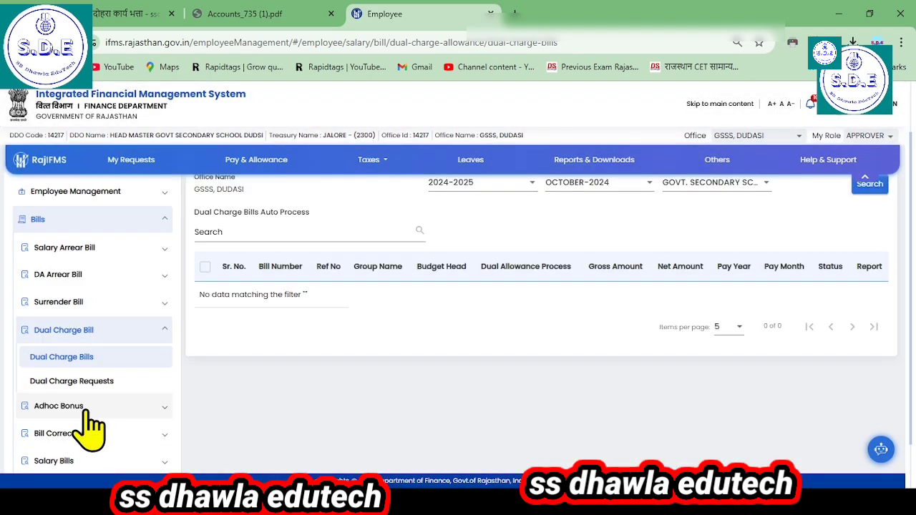
click(68, 357)
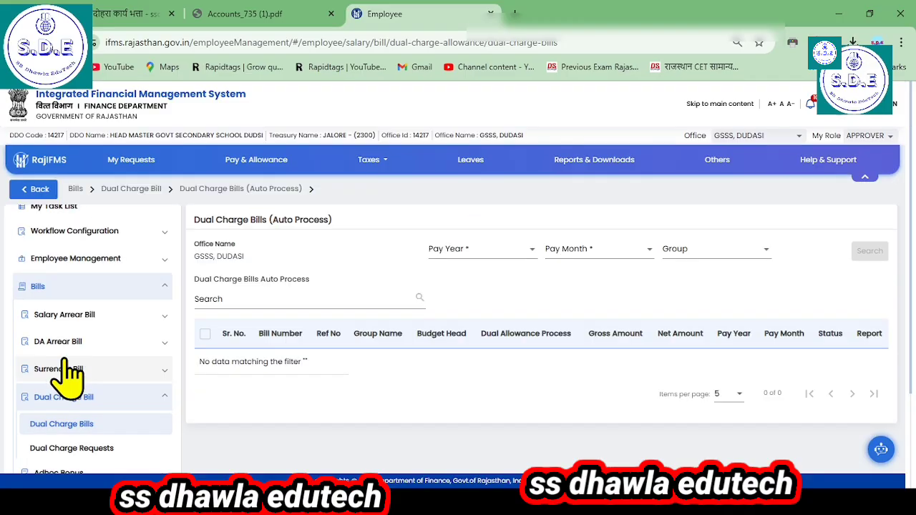
Step: Search the dual charge bills once more for 2024-2025, OCTOBER-2024 and group GOVT. SECONDARY SCHOOL, DUDSI, and dismiss the resulting dialog
click(476, 252)
click(512, 274)
click(573, 252)
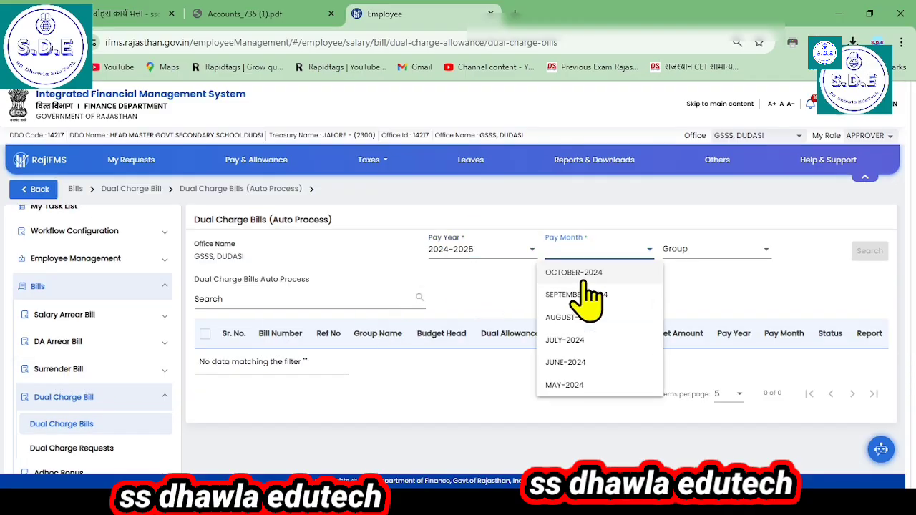
click(581, 326)
click(705, 253)
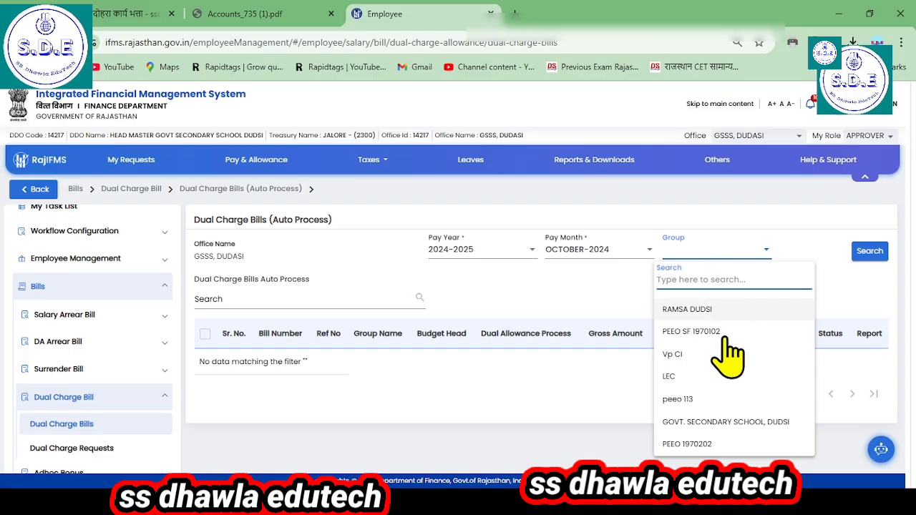
click(773, 420)
click(871, 258)
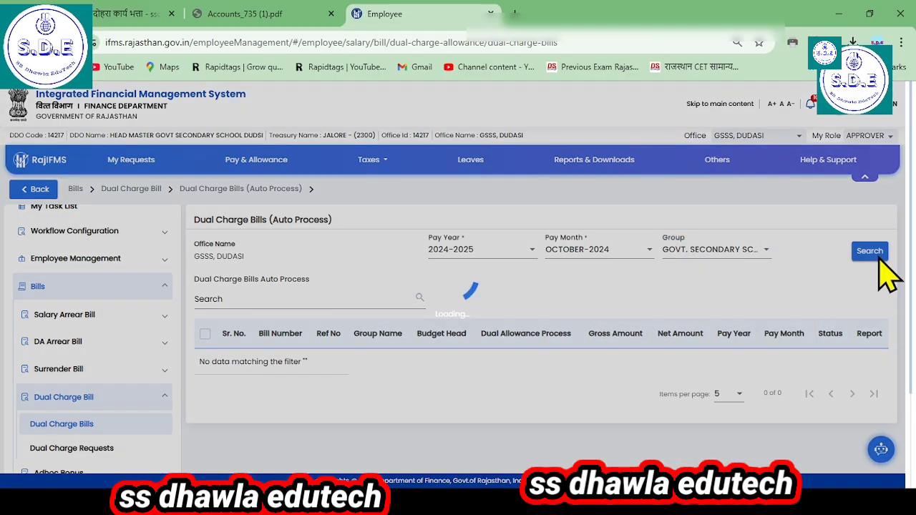
click(468, 352)
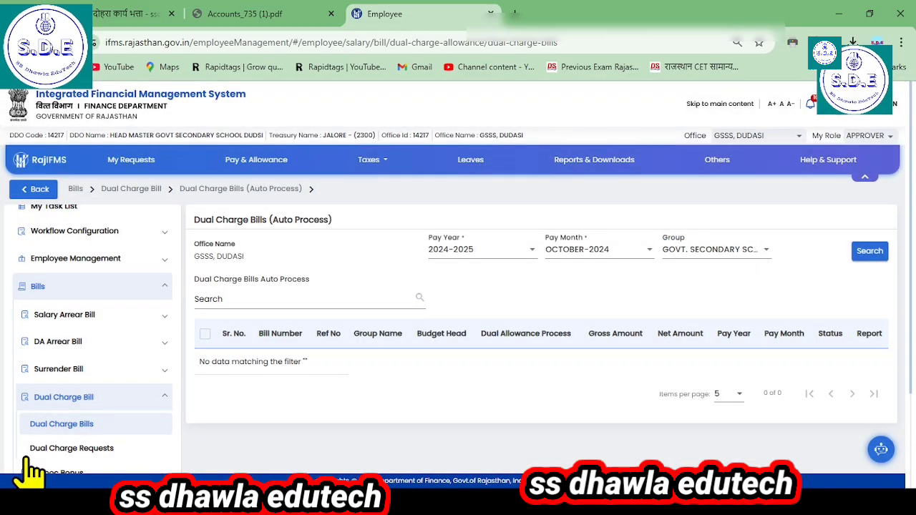
click(44, 448)
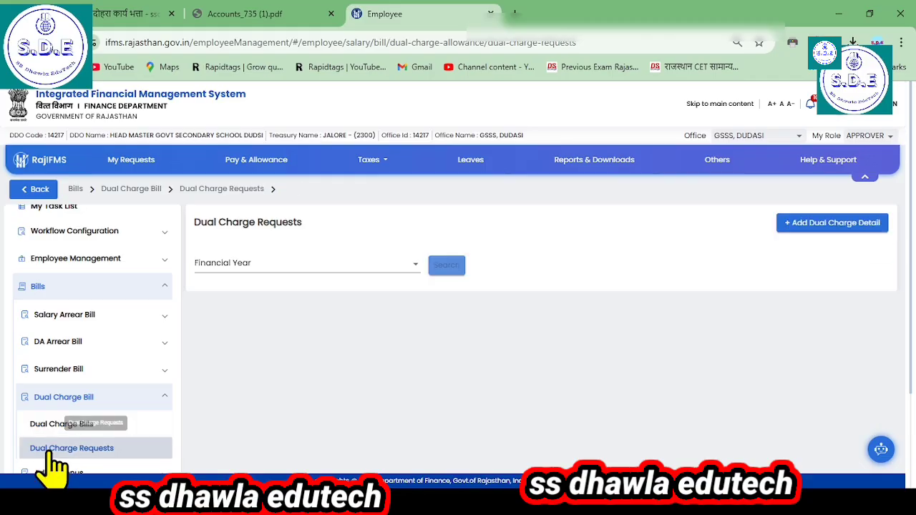
click(234, 265)
click(337, 287)
click(456, 271)
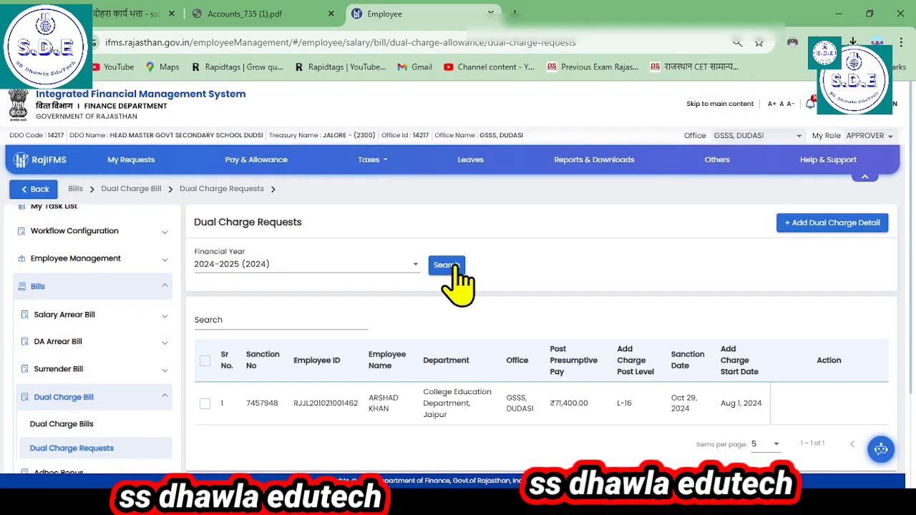
Step: Select the listed dual charge request with the Aug 1, 2024 start date for bill generation
scroll(115, 441, down, 1)
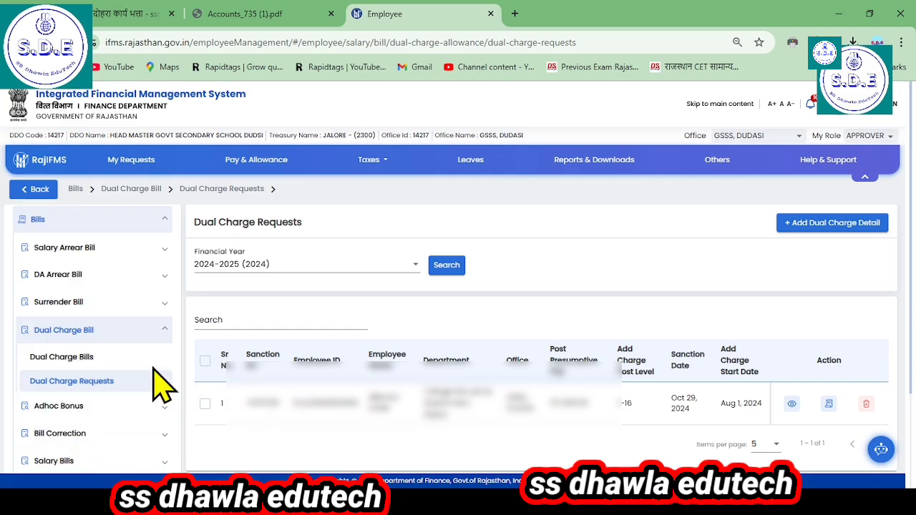
click(204, 403)
scroll(434, 423, down, 2)
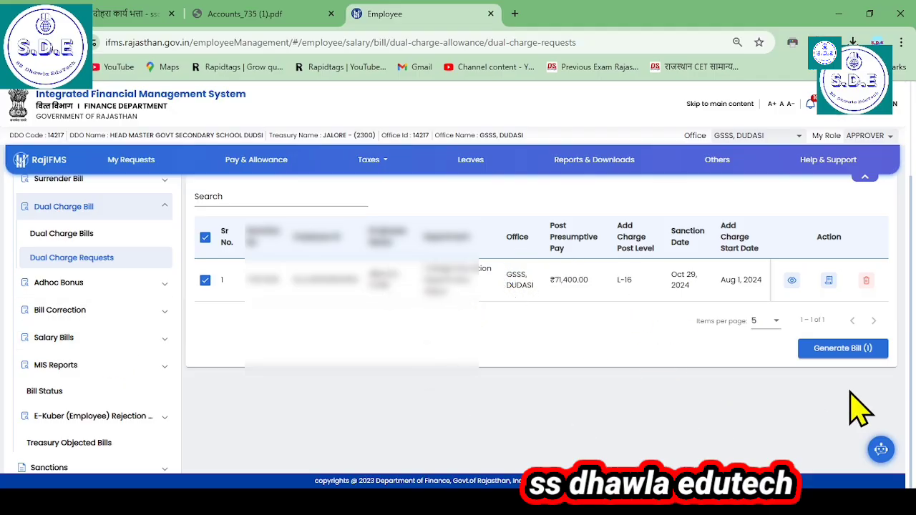
Step: Review the Dual Charge Requests page, examining the add-detail and bill generation options and the other entries in the Bills section
scroll(866, 409, up, 2)
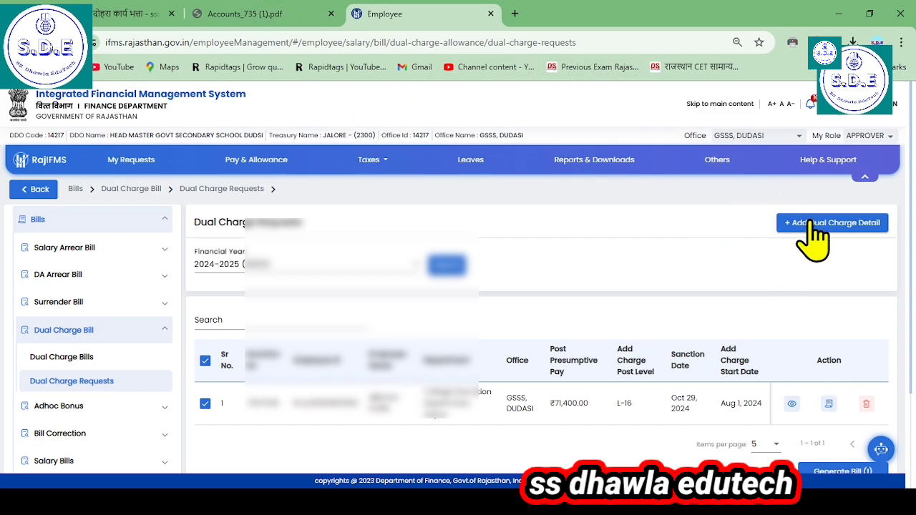
scroll(815, 271, down, 1)
scroll(394, 151, down, 1)
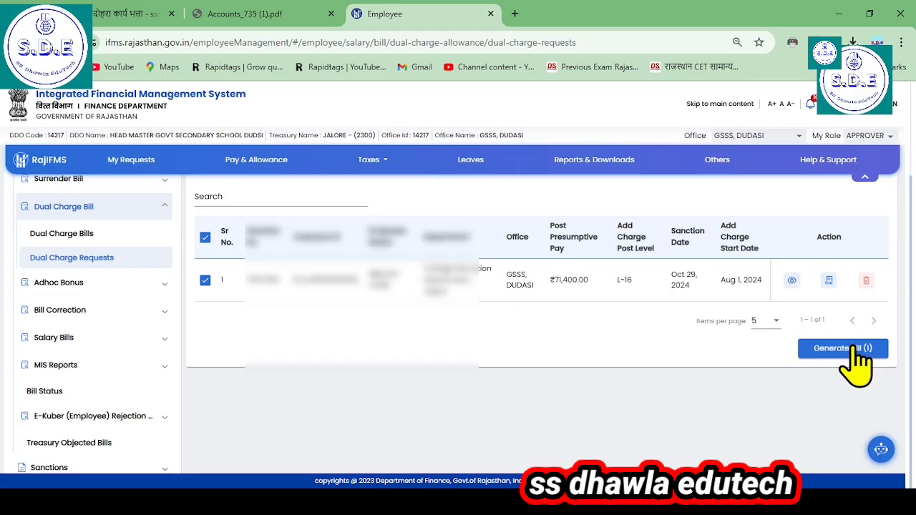
scroll(501, 300, up, 1)
scroll(336, 301, up, 1)
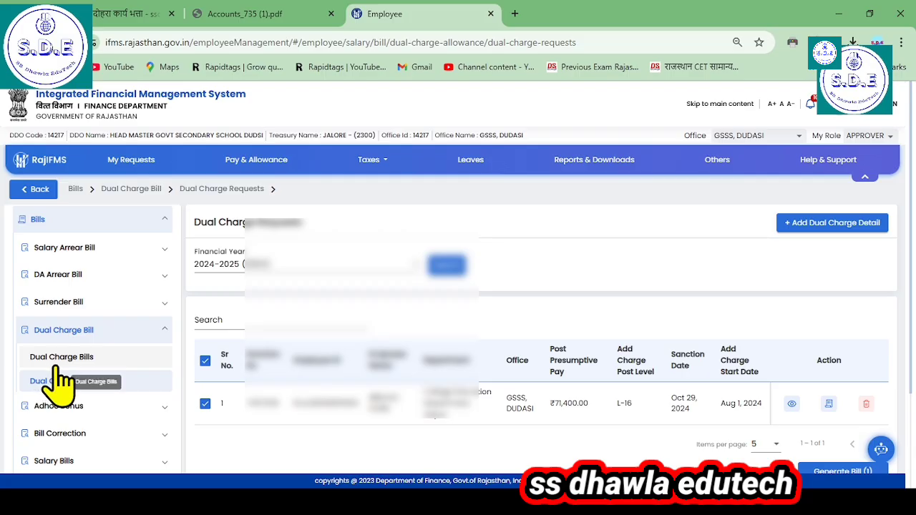
scroll(65, 376, down, 1)
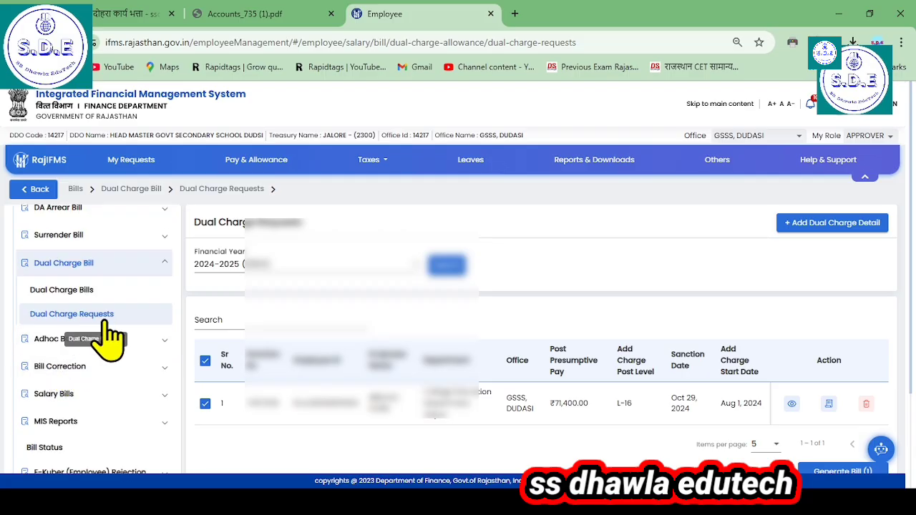
scroll(265, 379, down, 2)
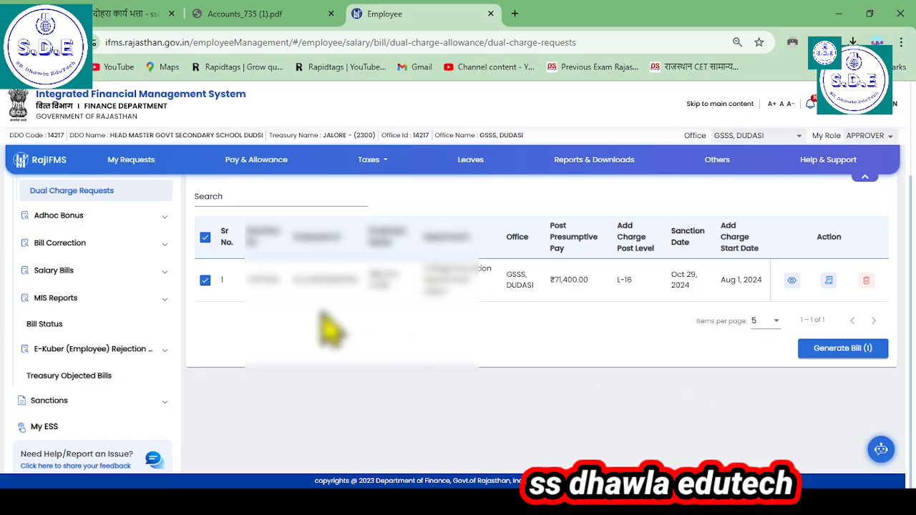
scroll(114, 369, up, 1)
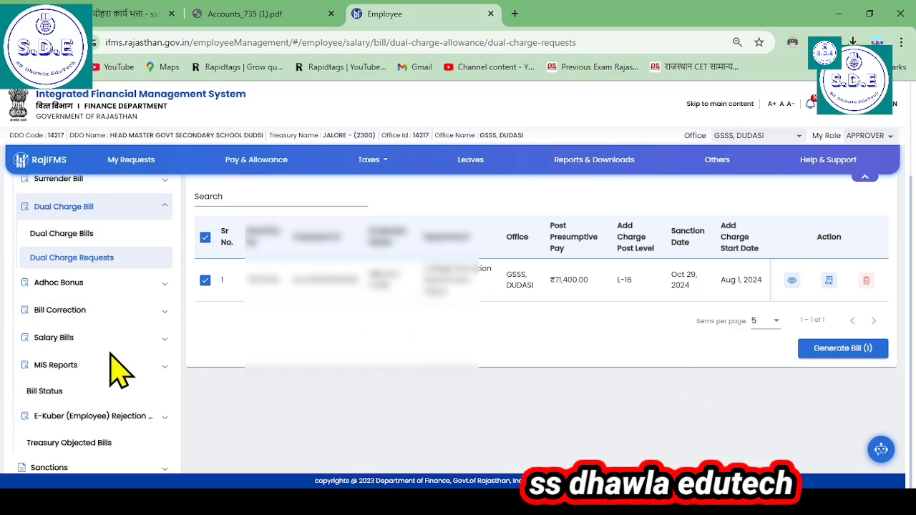
scroll(118, 368, up, 1)
scroll(153, 387, down, 2)
scroll(107, 358, up, 1)
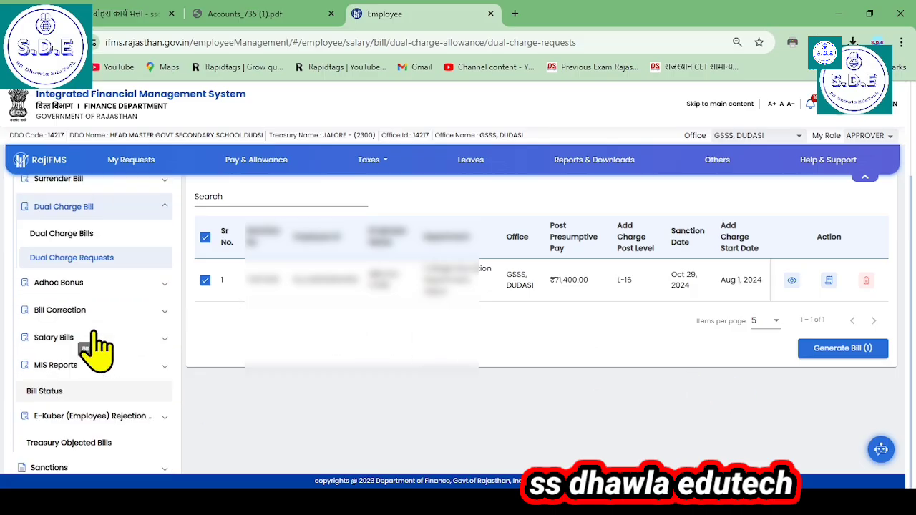
scroll(97, 347, up, 1)
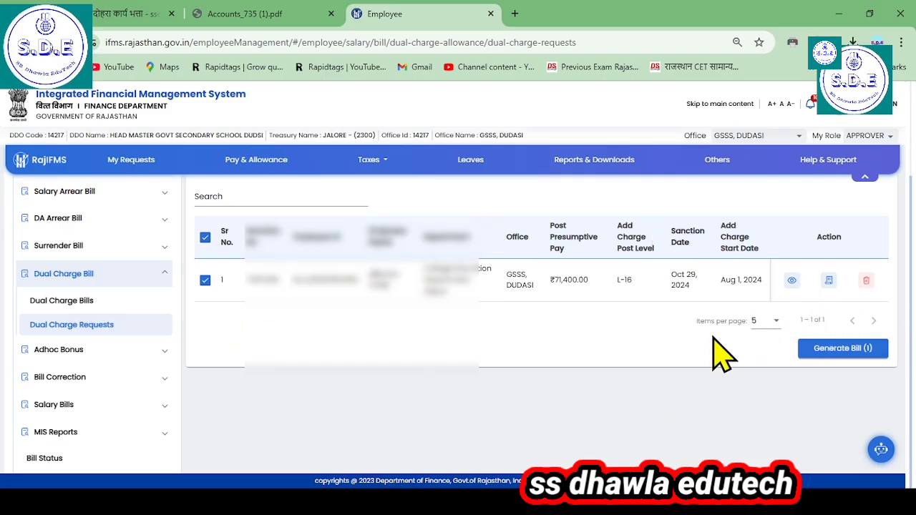
Step: Delete the listed dual charge request, acknowledging the warning, confirming the deletion and closing the resulting dialog
scroll(716, 355, up, 1)
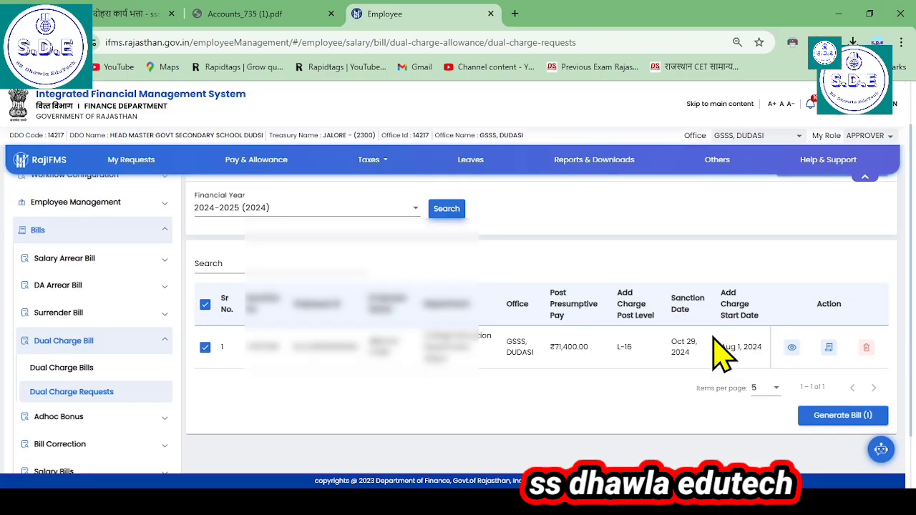
click(866, 347)
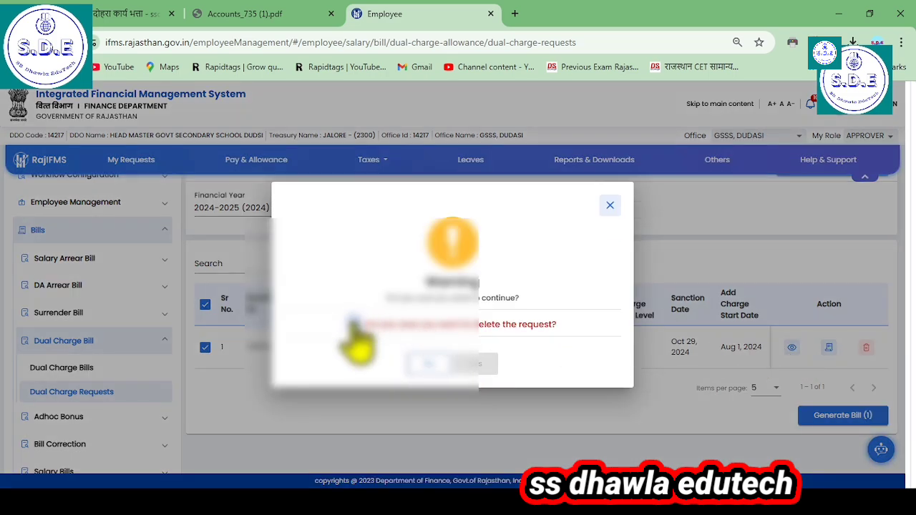
click(351, 325)
click(482, 368)
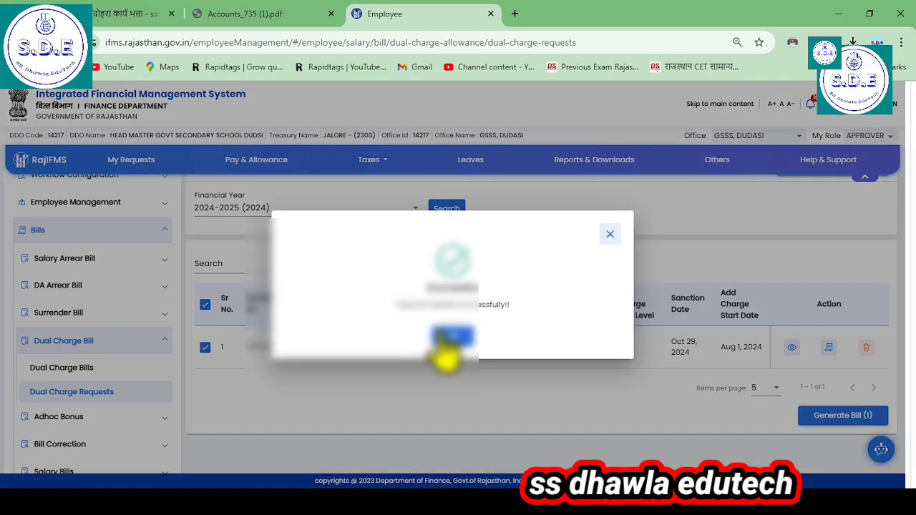
click(443, 337)
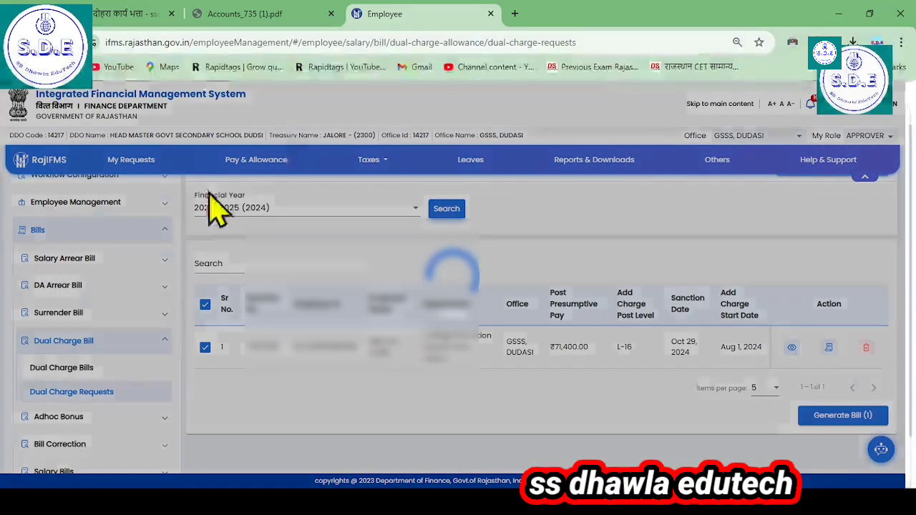